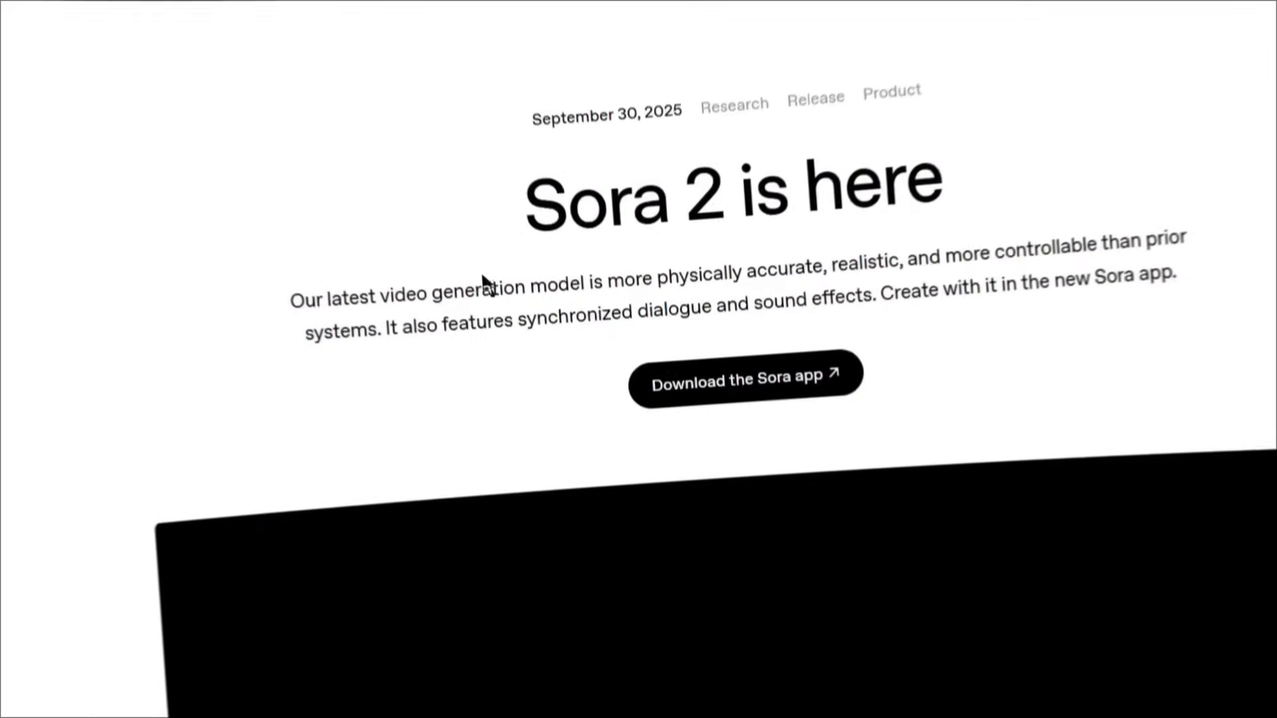
Browse down and back up through the artlist.io homepage
{"action": "scroll", "coordinate": [483, 276], "scroll_direction": "down", "scroll_amount": 5}
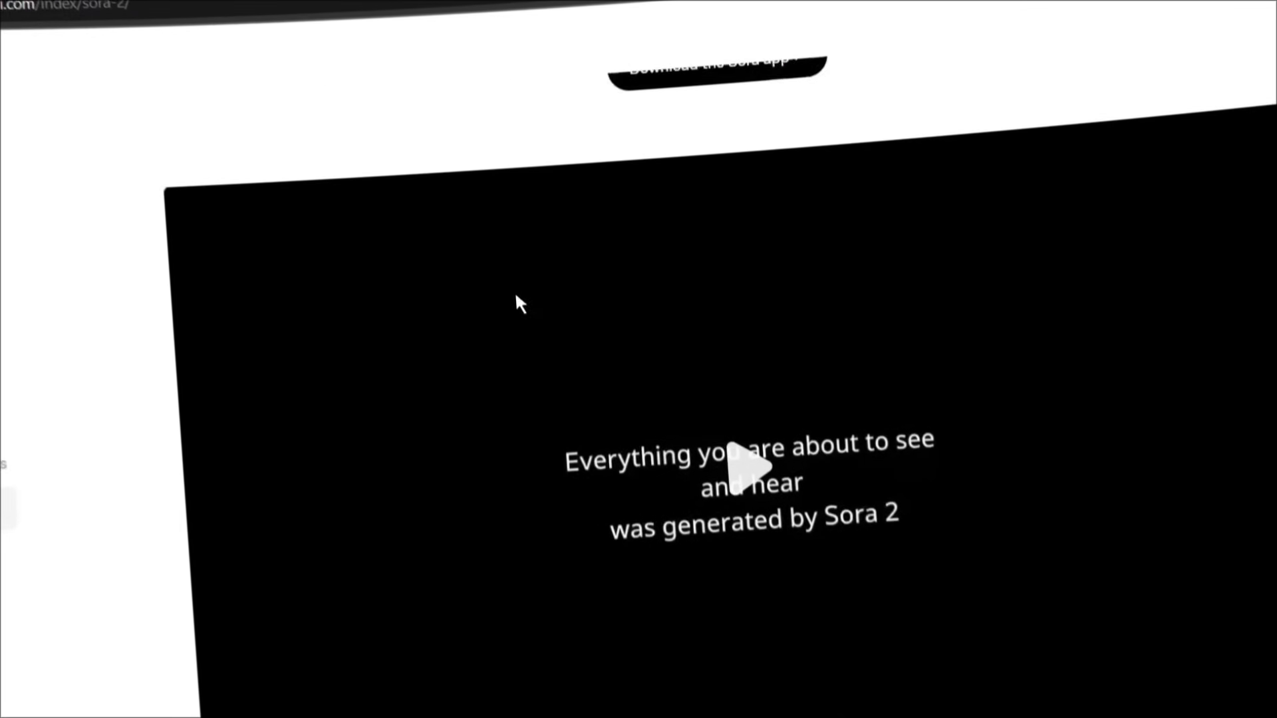
{"action": "scroll", "coordinate": [516, 299], "scroll_direction": "down", "scroll_amount": 5}
{"action": "scroll", "coordinate": [524, 296], "scroll_direction": "down", "scroll_amount": 5}
{"action": "scroll", "coordinate": [528, 296], "scroll_direction": "down", "scroll_amount": 3}
{"action": "scroll", "coordinate": [528, 294], "scroll_direction": "down", "scroll_amount": 5}
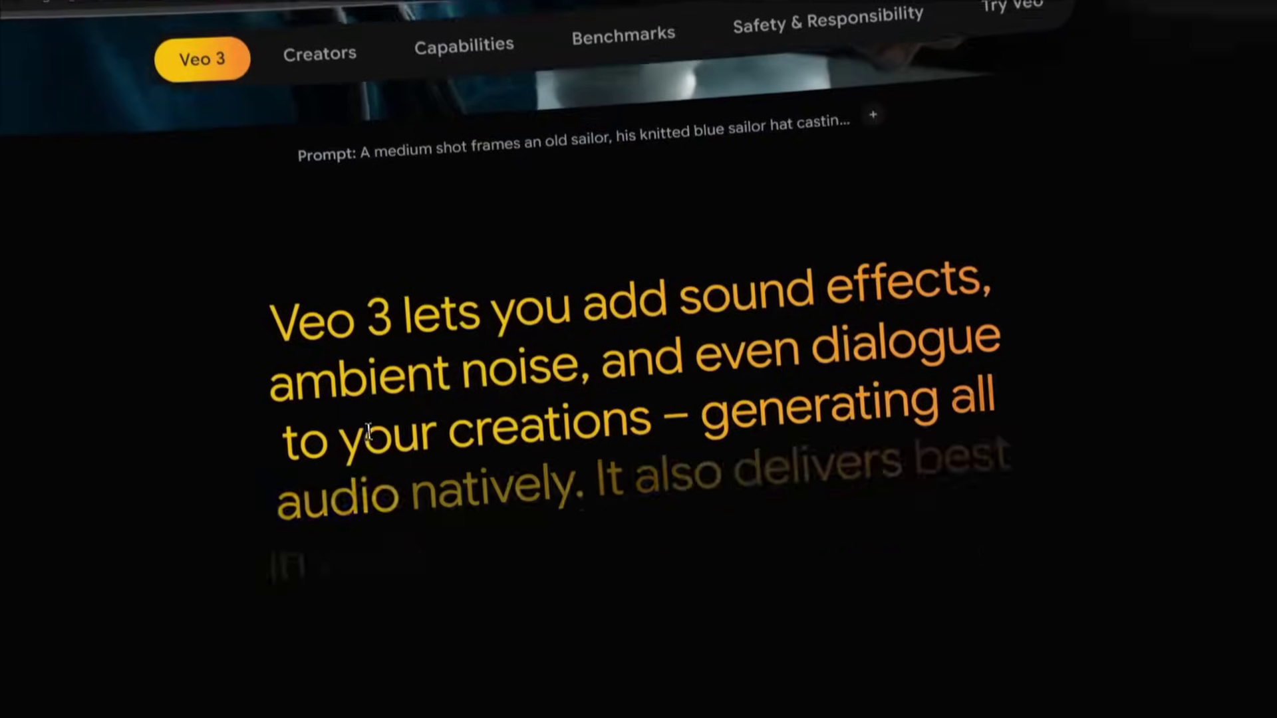
{"action": "scroll", "coordinate": [370, 434], "scroll_direction": "down", "scroll_amount": 3}
{"action": "scroll", "coordinate": [379, 436], "scroll_direction": "down", "scroll_amount": 3}
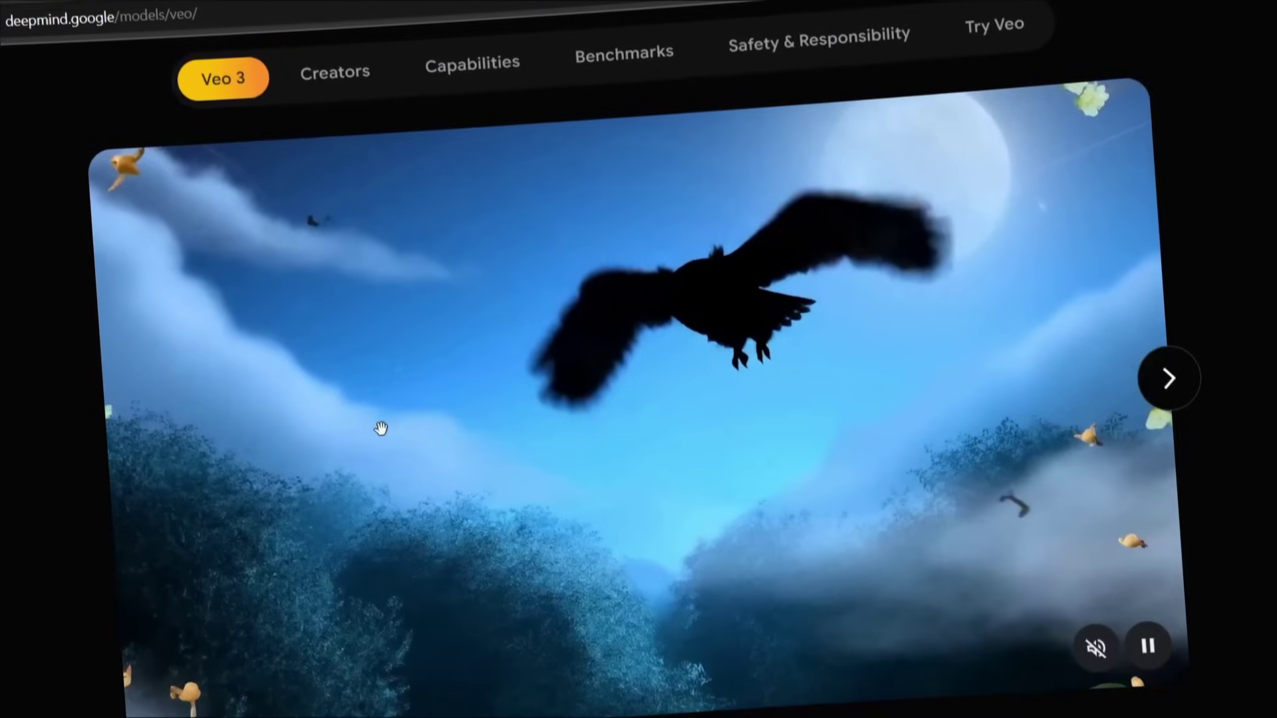
{"action": "scroll", "coordinate": [386, 426], "scroll_direction": "down", "scroll_amount": 3}
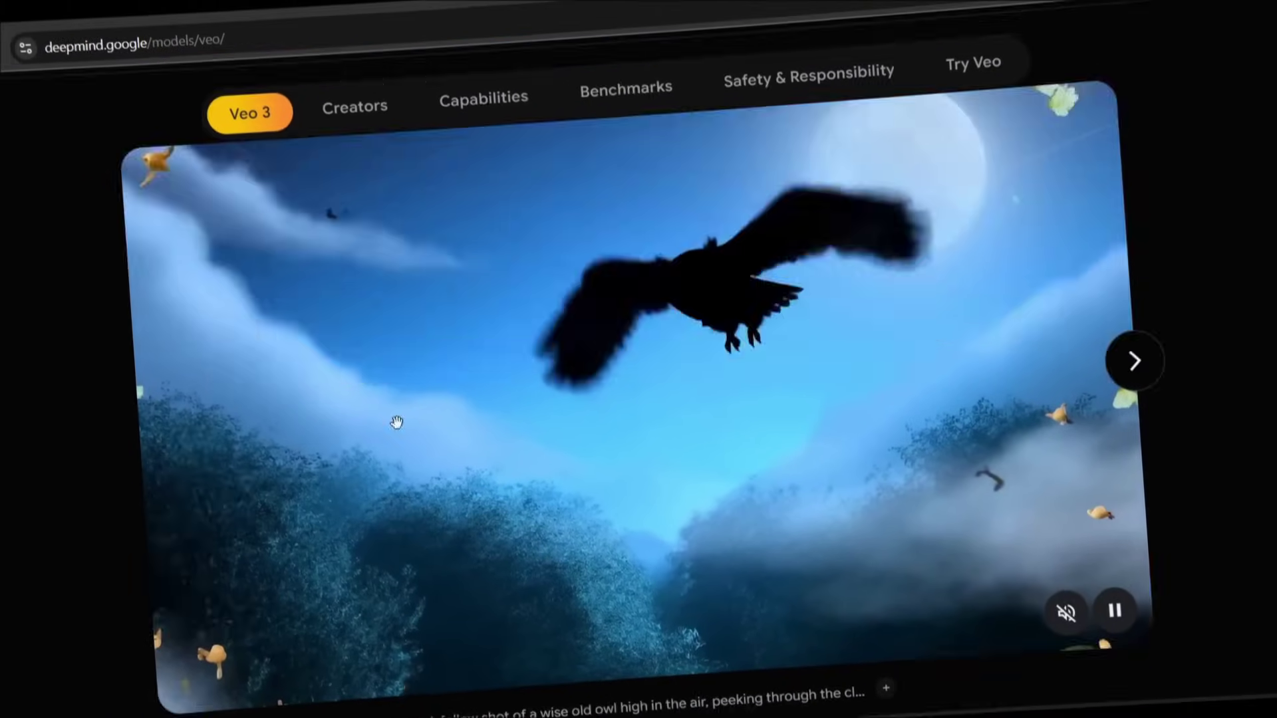
{"action": "scroll", "coordinate": [402, 419], "scroll_direction": "up", "scroll_amount": 5}
{"action": "scroll", "coordinate": [409, 419], "scroll_direction": "up", "scroll_amount": 5}
{"action": "scroll", "coordinate": [409, 419], "scroll_direction": "up", "scroll_amount": 2}
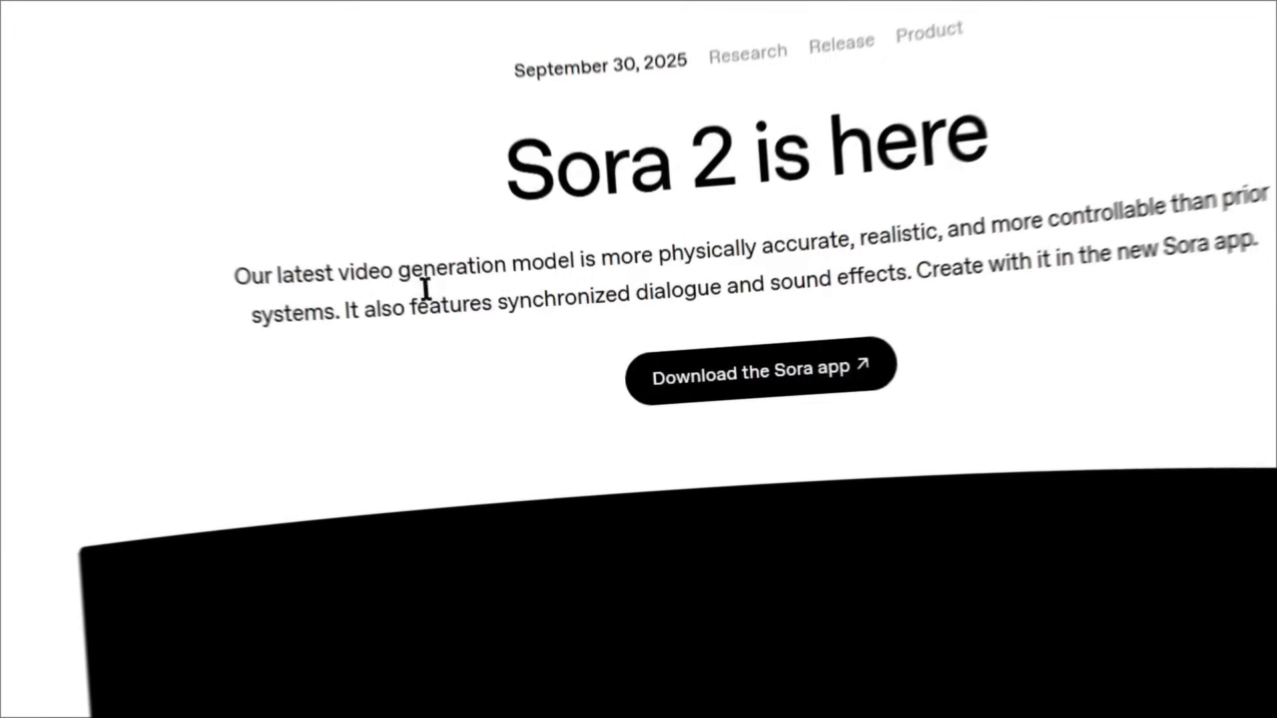
{"action": "scroll", "coordinate": [474, 275], "scroll_direction": "down", "scroll_amount": 5}
{"action": "scroll", "coordinate": [508, 285], "scroll_direction": "down", "scroll_amount": 5}
{"action": "scroll", "coordinate": [520, 279], "scroll_direction": "down", "scroll_amount": 4}
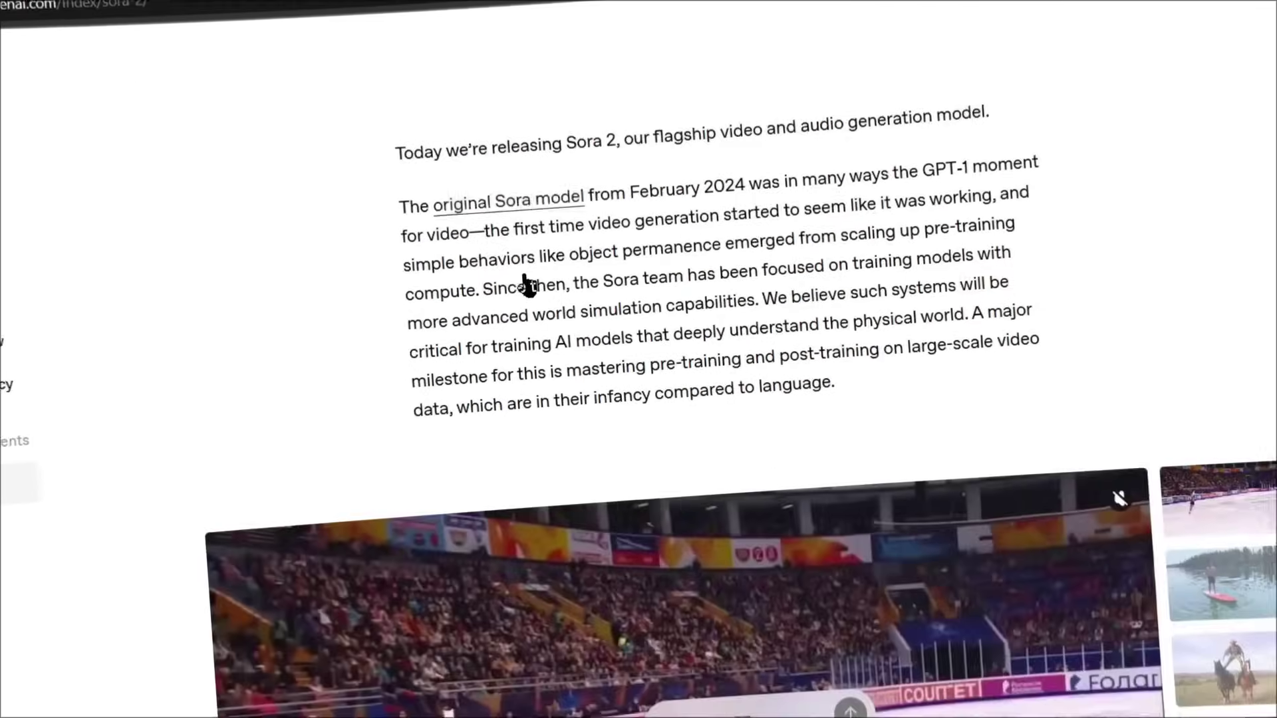
{"action": "scroll", "coordinate": [525, 285], "scroll_direction": "down", "scroll_amount": 5}
{"action": "scroll", "coordinate": [526, 277], "scroll_direction": "down", "scroll_amount": 5}
{"action": "scroll", "coordinate": [528, 277], "scroll_direction": "down", "scroll_amount": 5}
{"action": "scroll", "coordinate": [530, 277], "scroll_direction": "down", "scroll_amount": 5}
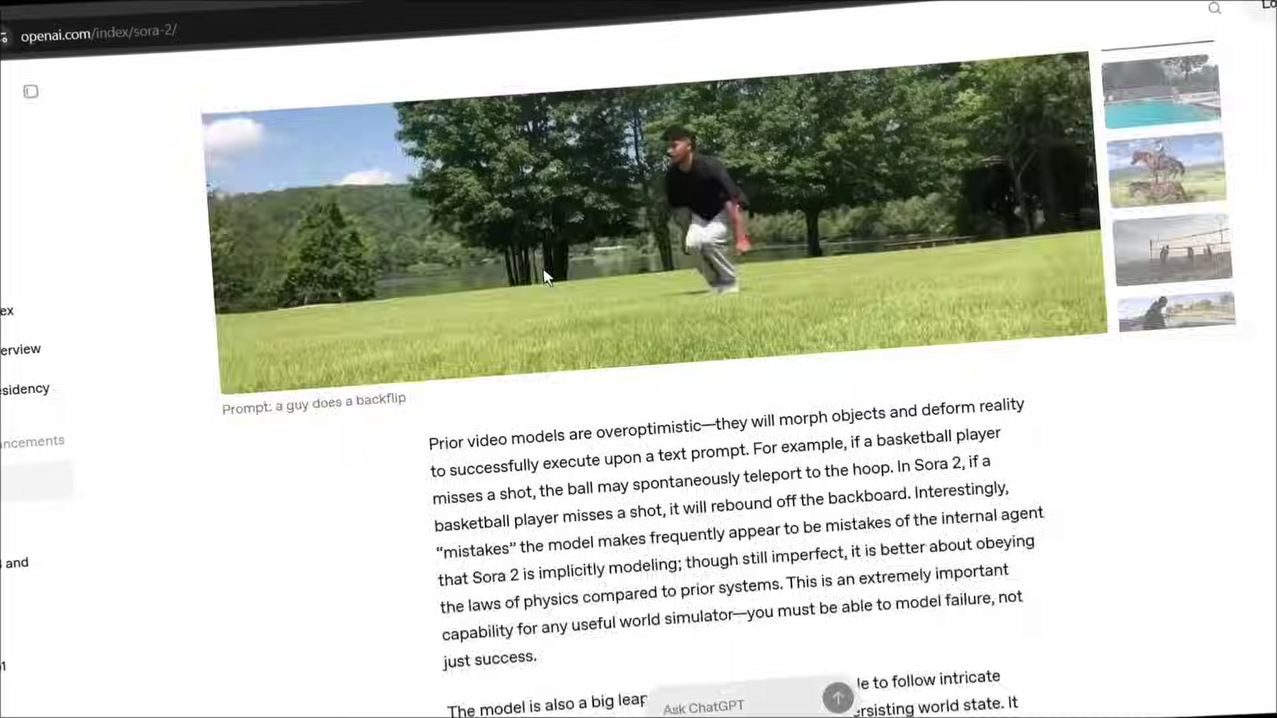
{"action": "scroll", "coordinate": [539, 272], "scroll_direction": "down", "scroll_amount": 5}
{"action": "scroll", "coordinate": [549, 273], "scroll_direction": "down", "scroll_amount": 5}
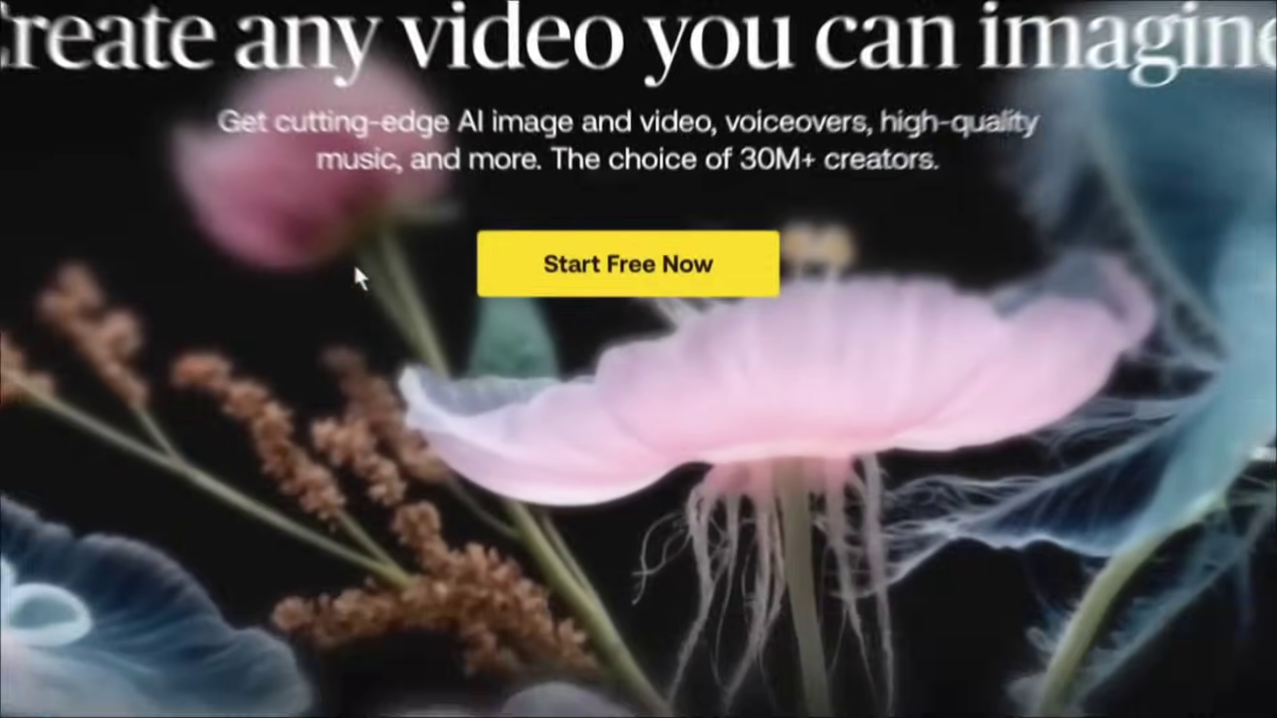
Scroll further down the homepage, then choose Start Free Now to begin a free account
{"action": "scroll", "coordinate": [353, 277], "scroll_direction": "down", "scroll_amount": 5}
{"action": "scroll", "coordinate": [413, 297], "scroll_direction": "down", "scroll_amount": 4}
{"action": "scroll", "coordinate": [433, 304], "scroll_direction": "down", "scroll_amount": 3}
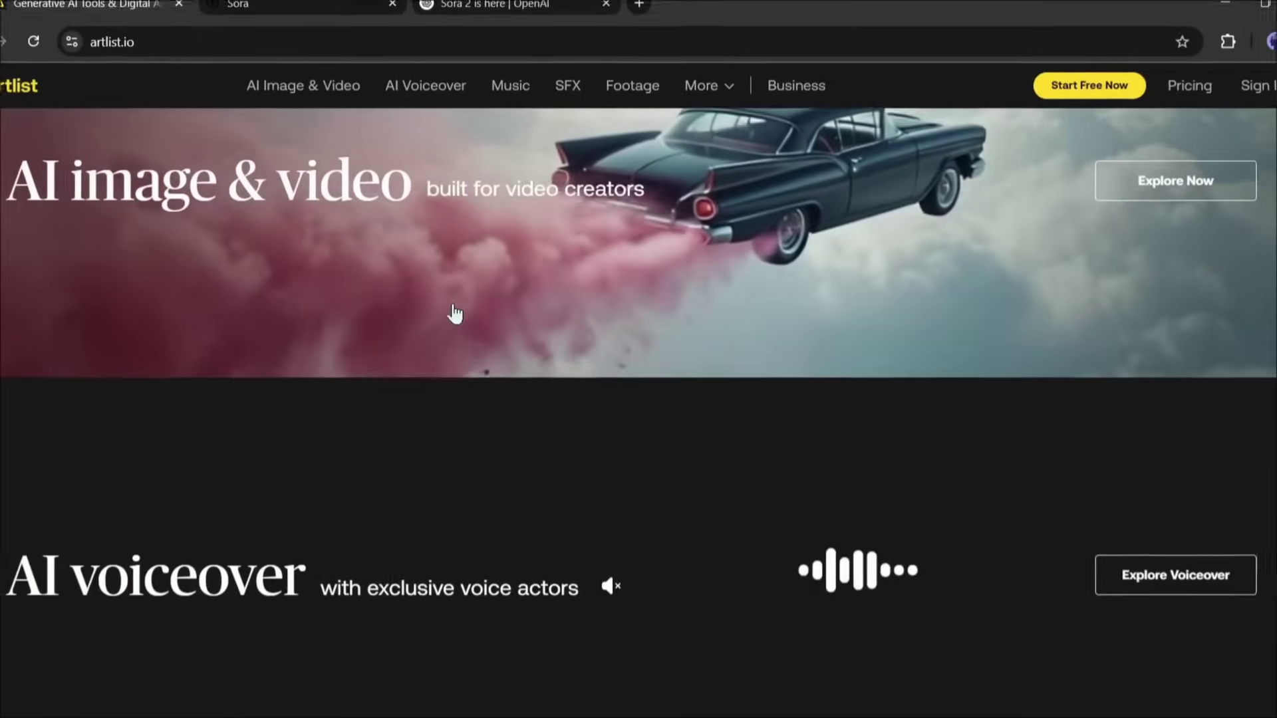
{"action": "scroll", "coordinate": [456, 313], "scroll_direction": "down", "scroll_amount": 2}
{"action": "scroll", "coordinate": [456, 313], "scroll_direction": "down", "scroll_amount": 3}
{"action": "scroll", "coordinate": [465, 313], "scroll_direction": "down", "scroll_amount": 3}
{"action": "scroll", "coordinate": [465, 313], "scroll_direction": "down", "scroll_amount": 2}
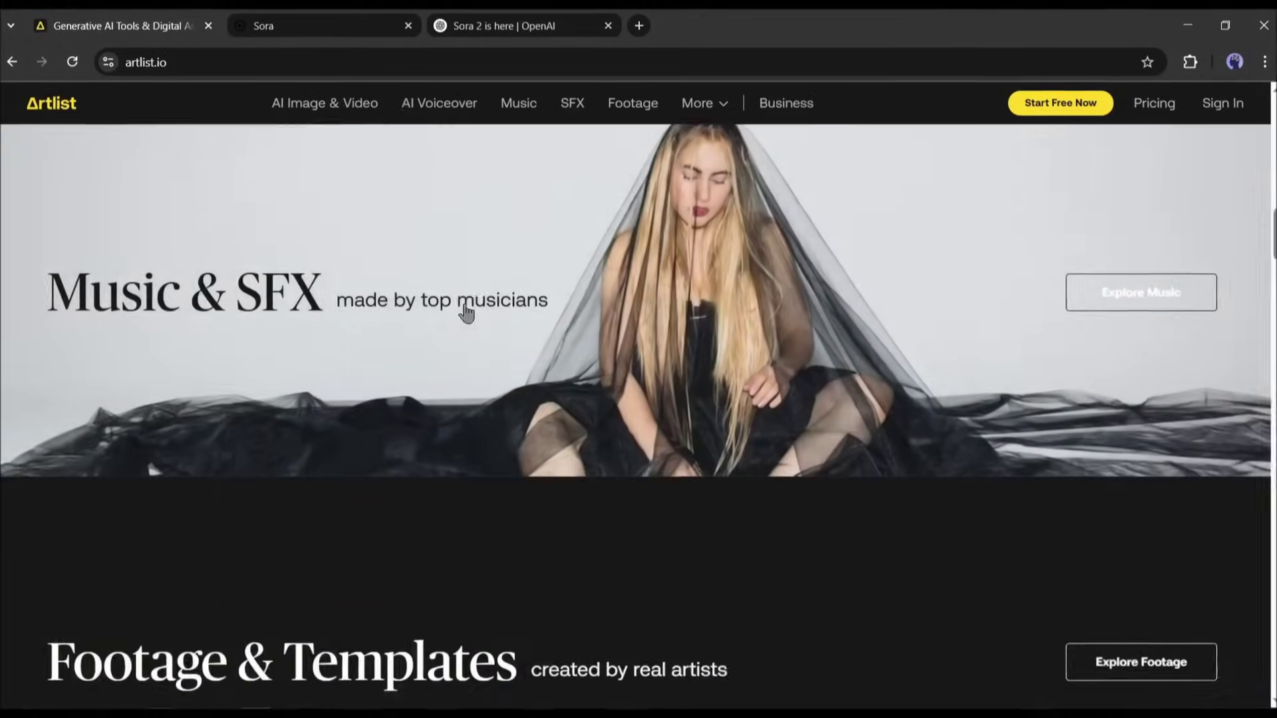
{"action": "scroll", "coordinate": [465, 311], "scroll_direction": "down", "scroll_amount": 3}
{"action": "scroll", "coordinate": [465, 311], "scroll_direction": "down", "scroll_amount": 4}
{"action": "scroll", "coordinate": [467, 313], "scroll_direction": "down", "scroll_amount": 2}
{"action": "scroll", "coordinate": [468, 313], "scroll_direction": "down", "scroll_amount": 4}
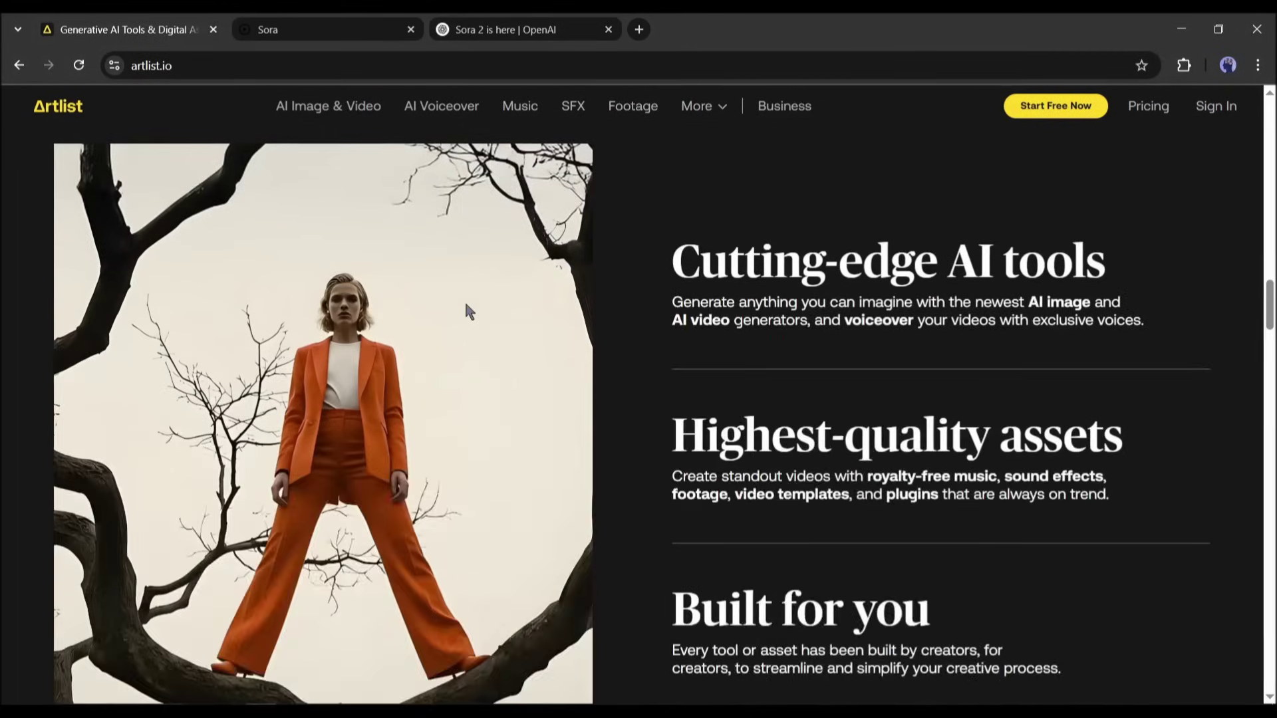
{"action": "scroll", "coordinate": [469, 309], "scroll_direction": "down", "scroll_amount": 4}
{"action": "scroll", "coordinate": [469, 310], "scroll_direction": "down", "scroll_amount": 2}
{"action": "scroll", "coordinate": [468, 310], "scroll_direction": "down", "scroll_amount": 3}
{"action": "scroll", "coordinate": [466, 305], "scroll_direction": "down", "scroll_amount": 3}
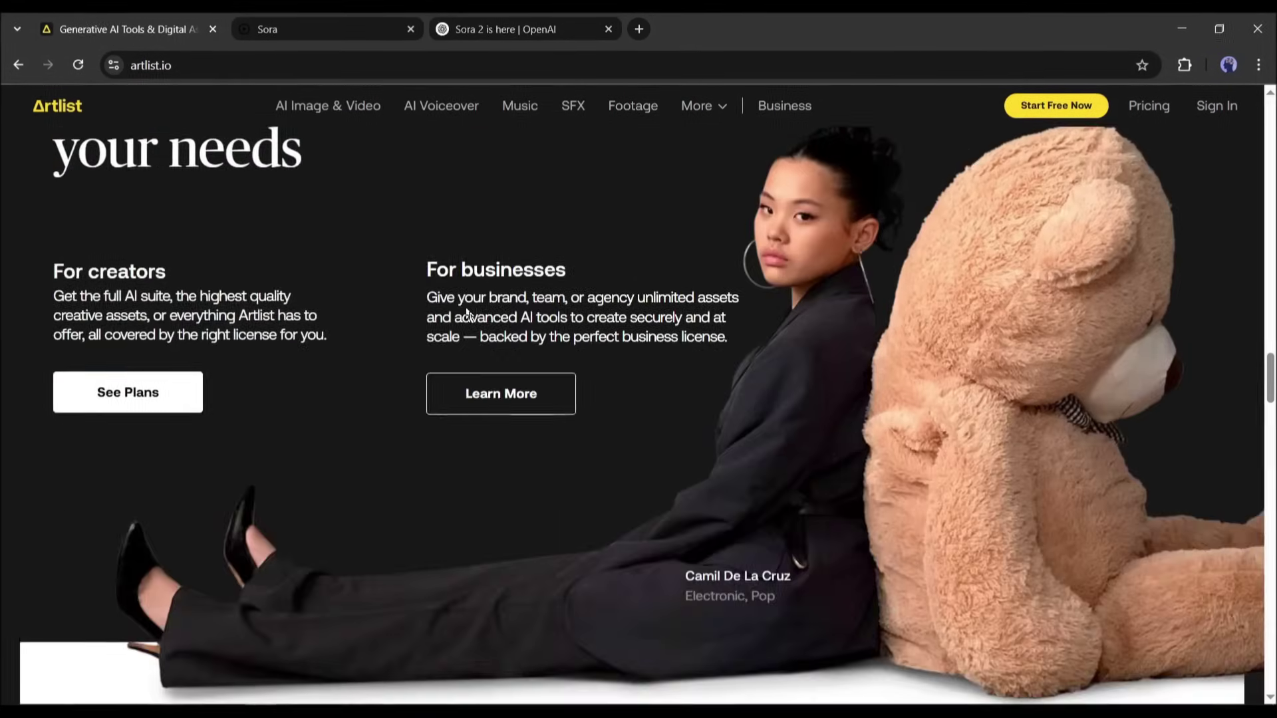
{"action": "scroll", "coordinate": [465, 305], "scroll_direction": "up", "scroll_amount": 5}
{"action": "scroll", "coordinate": [465, 305], "scroll_direction": "up", "scroll_amount": 10}
{"action": "scroll", "coordinate": [465, 305], "scroll_direction": "up", "scroll_amount": 5}
{"action": "scroll", "coordinate": [465, 305], "scroll_direction": "up", "scroll_amount": 5}
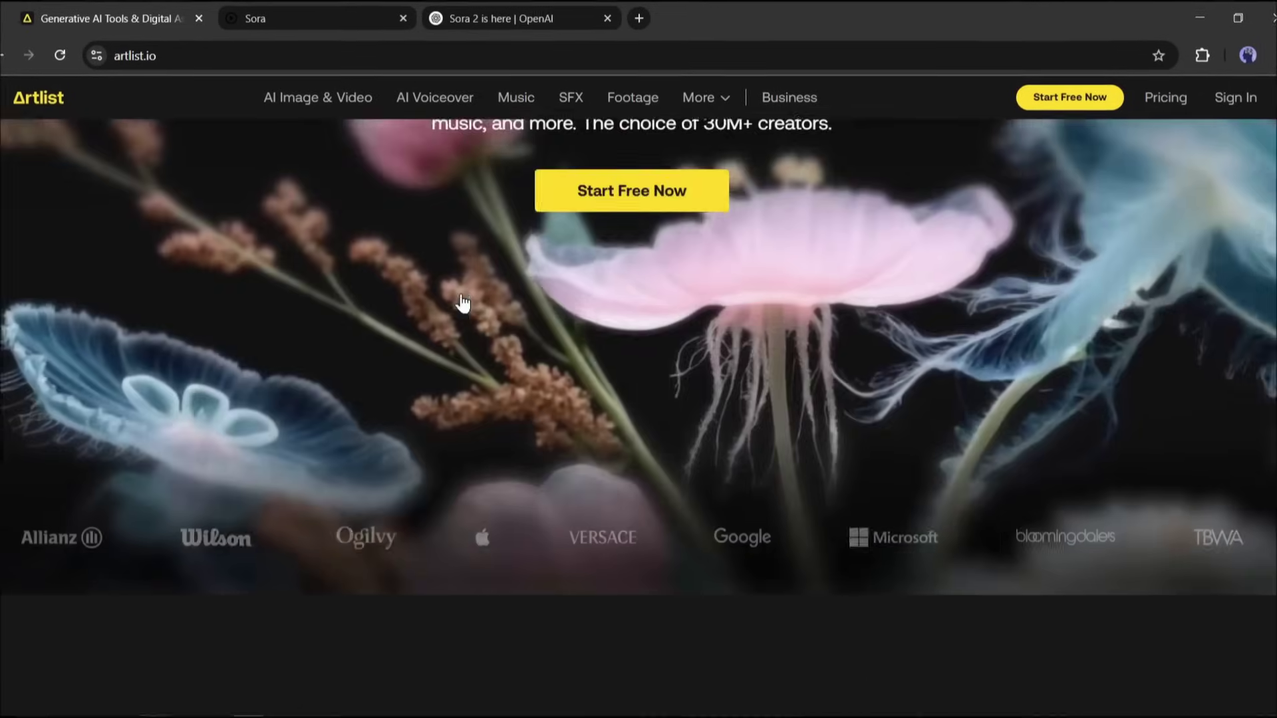
{"action": "scroll", "coordinate": [456, 300], "scroll_direction": "up", "scroll_amount": 2}
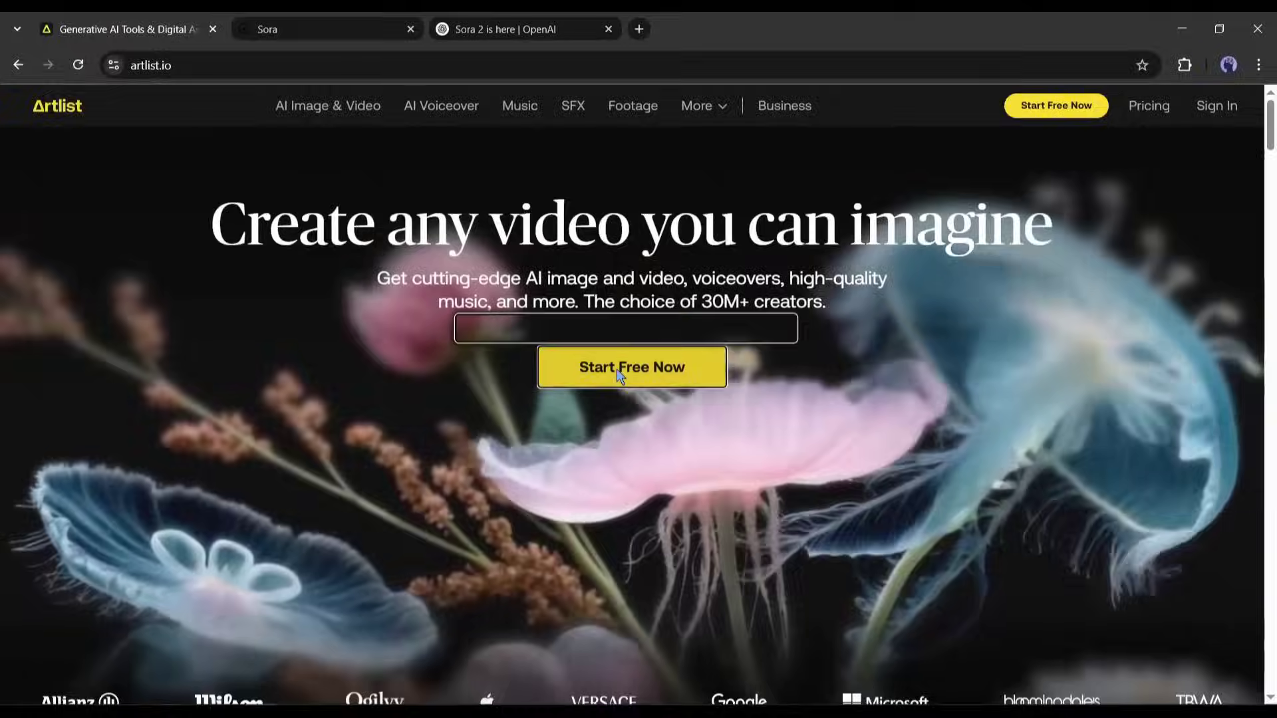
{"action": "left_click", "coordinate": [648, 369]}
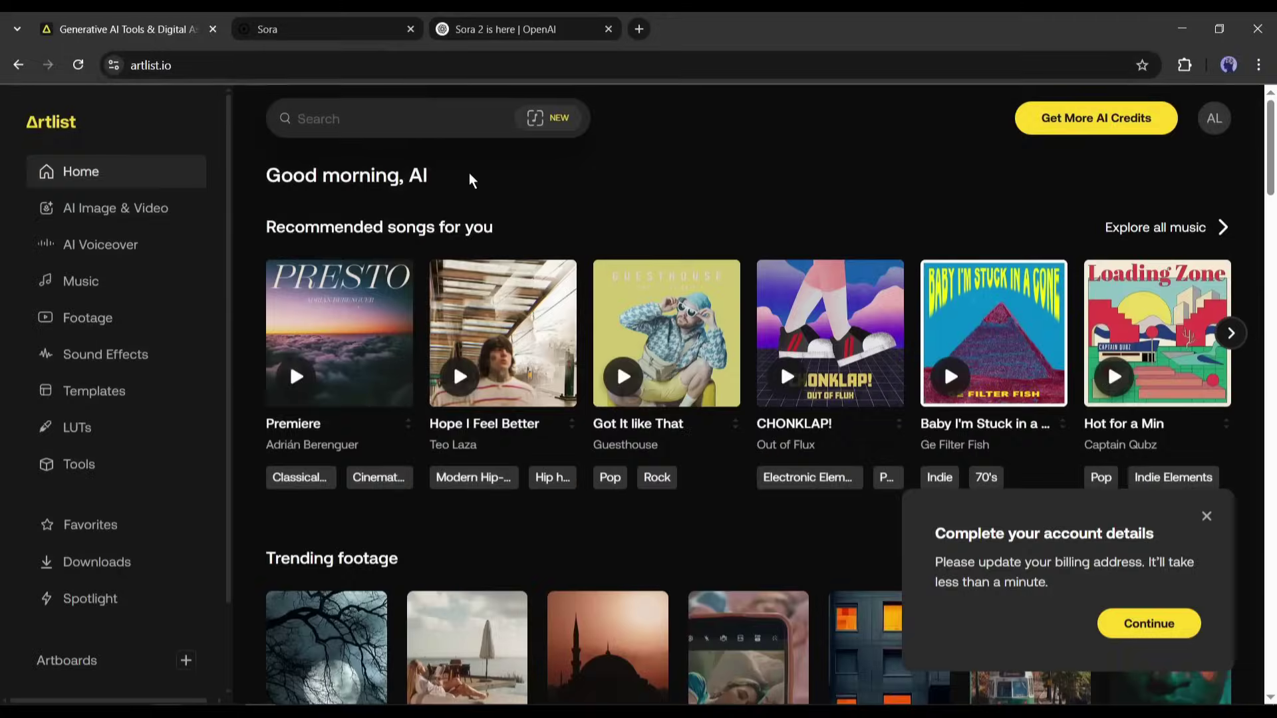
Dismiss the account-details reminder popup on the dashboard
{"action": "scroll", "coordinate": [465, 179], "scroll_direction": "down", "scroll_amount": 4}
{"action": "scroll", "coordinate": [466, 195], "scroll_direction": "down", "scroll_amount": 3}
{"action": "scroll", "coordinate": [466, 195], "scroll_direction": "down", "scroll_amount": 3}
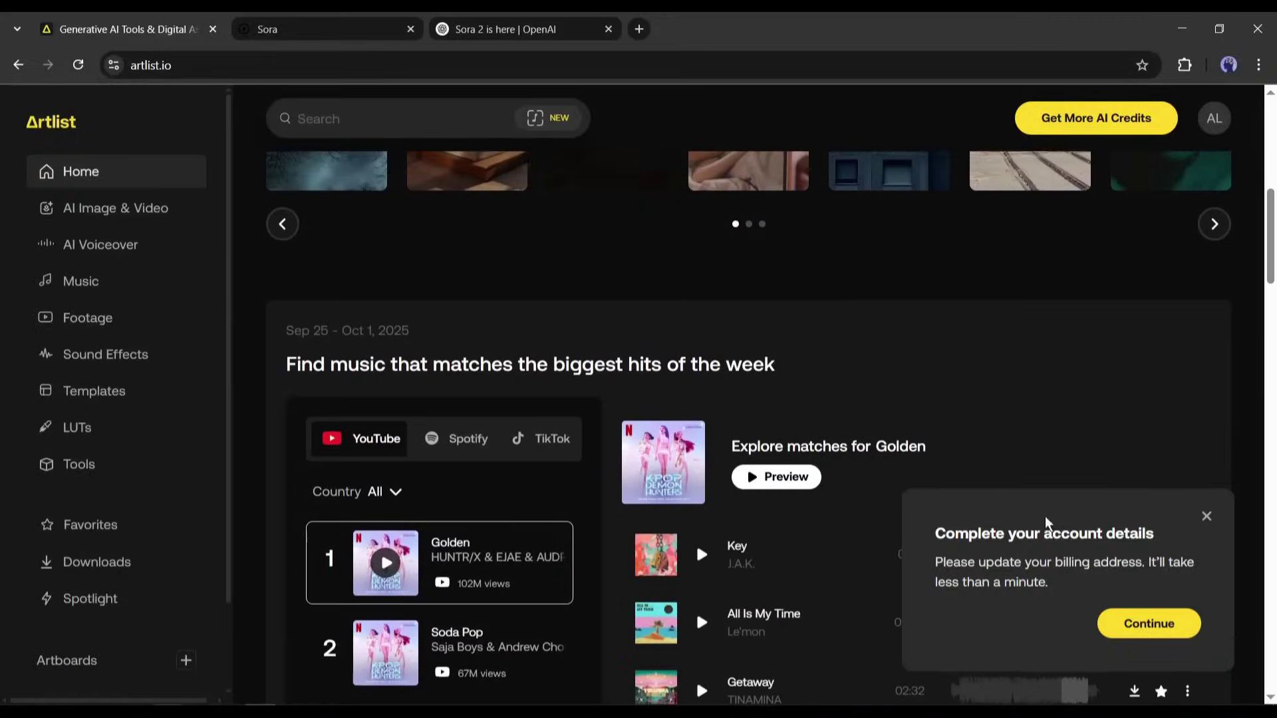
{"action": "left_click", "coordinate": [1206, 517]}
Go to the AI Image & Video generator from the sidebar
{"action": "scroll", "coordinate": [739, 398], "scroll_direction": "down", "scroll_amount": 10}
{"action": "scroll", "coordinate": [736, 395], "scroll_direction": "up", "scroll_amount": 2}
{"action": "scroll", "coordinate": [732, 393], "scroll_direction": "up", "scroll_amount": 15}
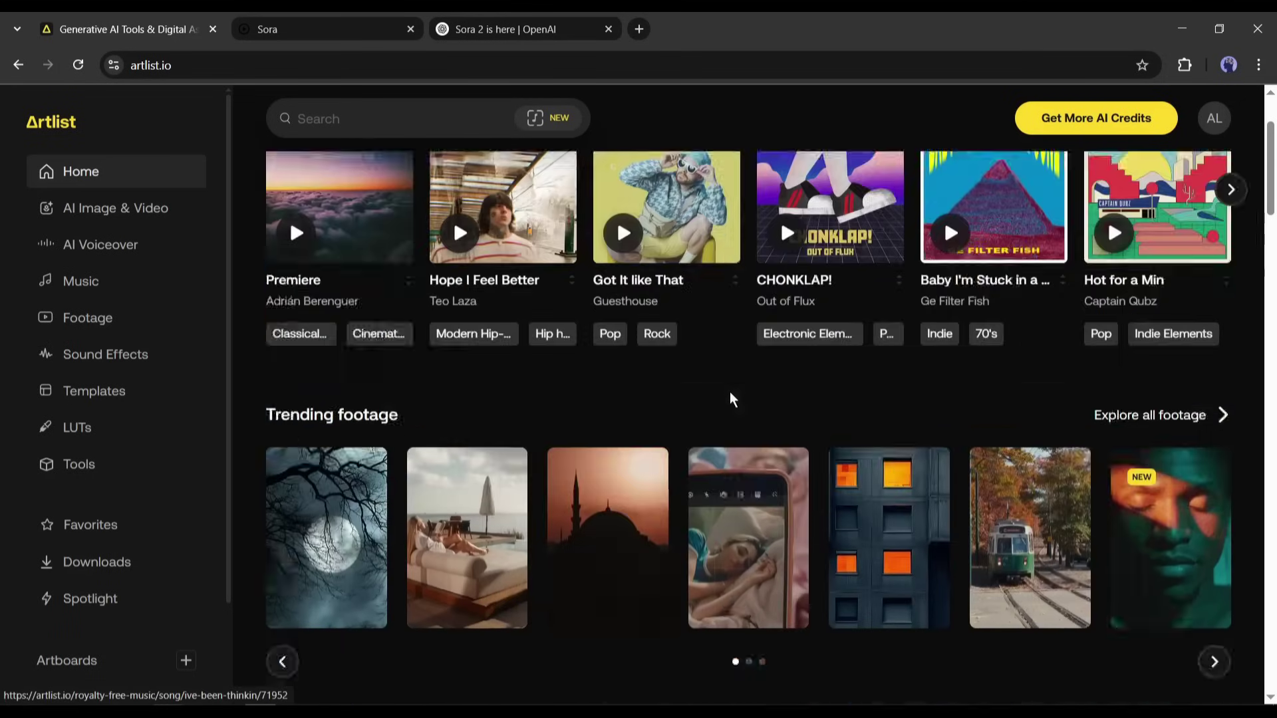
{"action": "scroll", "coordinate": [732, 399], "scroll_direction": "up", "scroll_amount": 2}
{"action": "scroll", "coordinate": [93, 266], "scroll_direction": "down", "scroll_amount": 3}
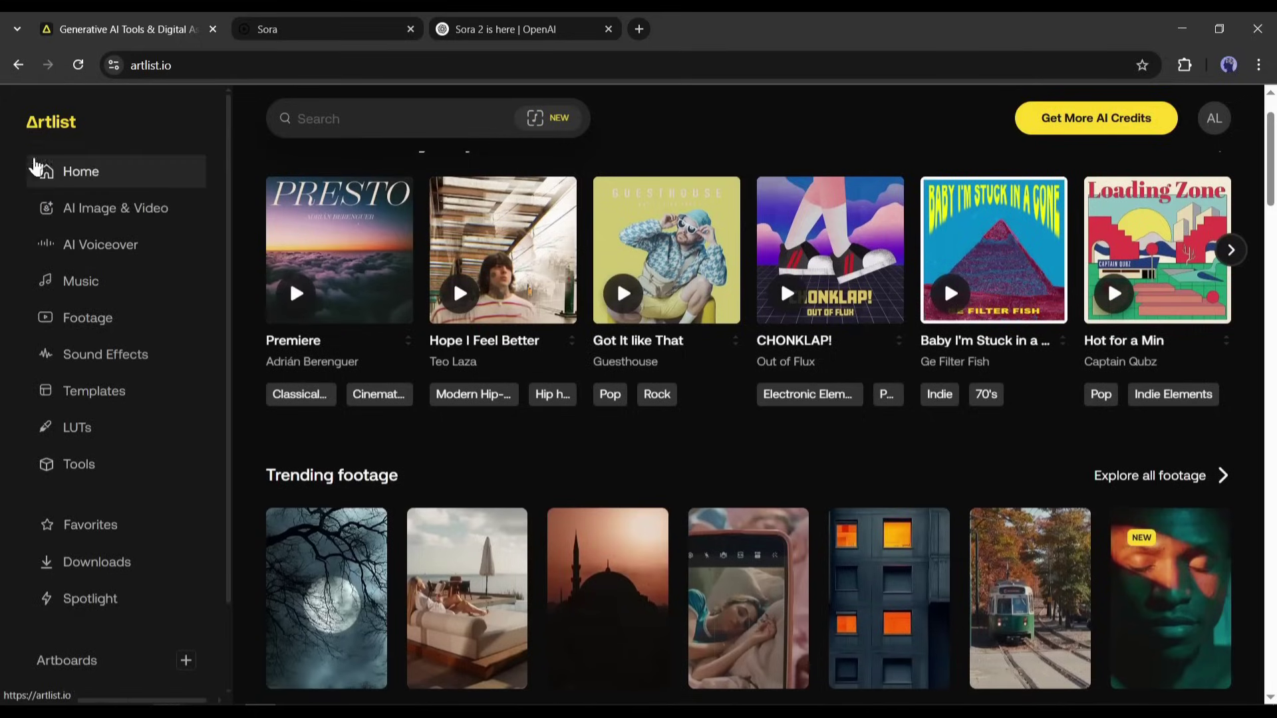
{"action": "left_click", "coordinate": [110, 217]}
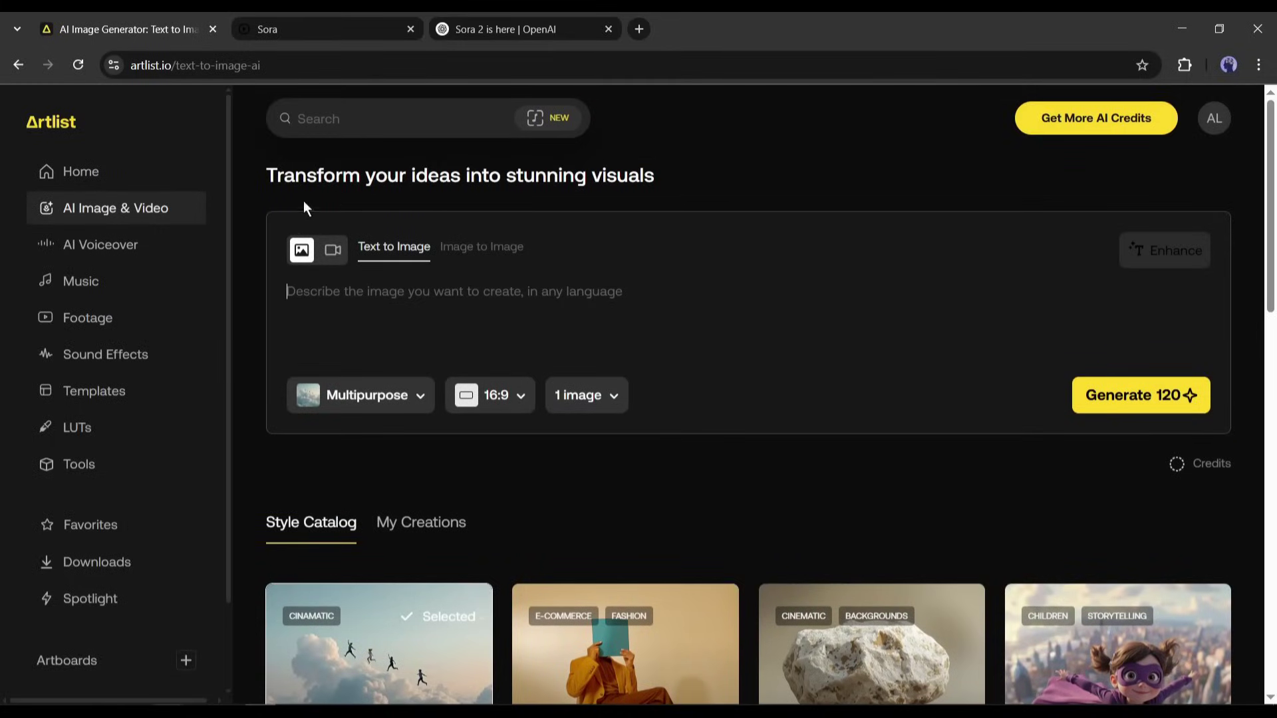
Switch the generator to Text to Video and choose the Sora 2 Pro model (3800 credits)
{"action": "left_click", "coordinate": [335, 257]}
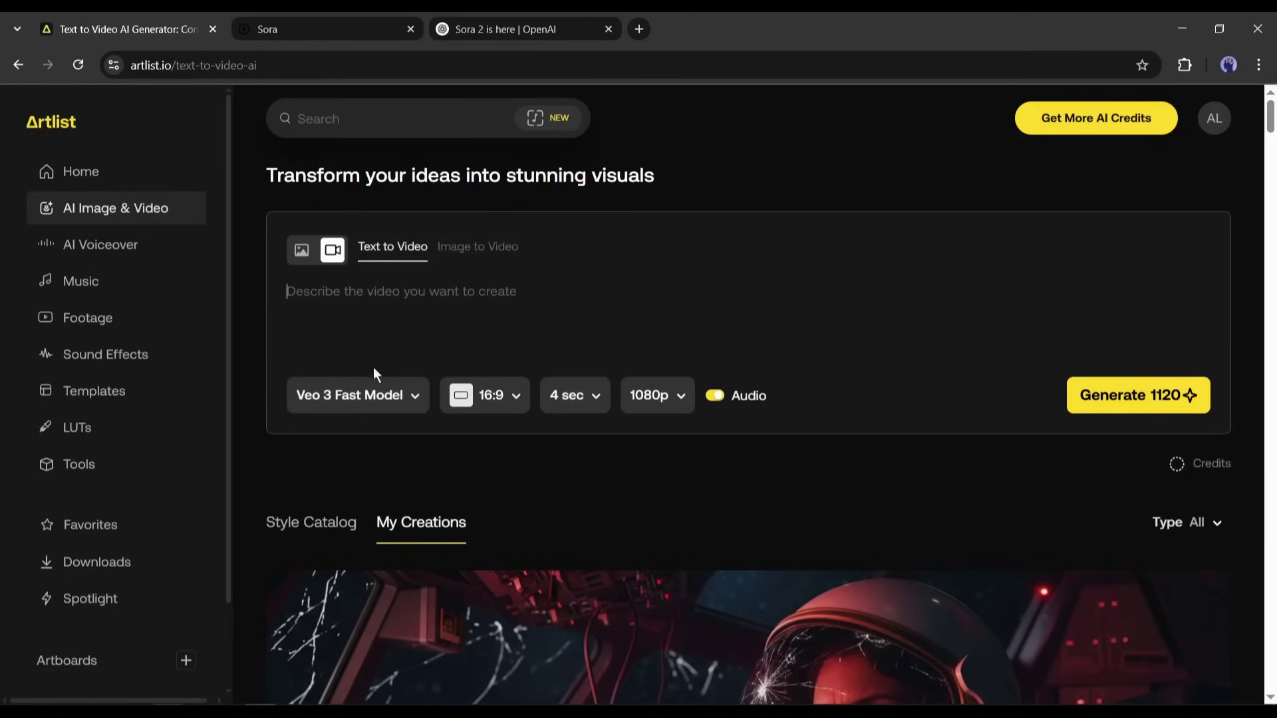
{"action": "left_click", "coordinate": [365, 399]}
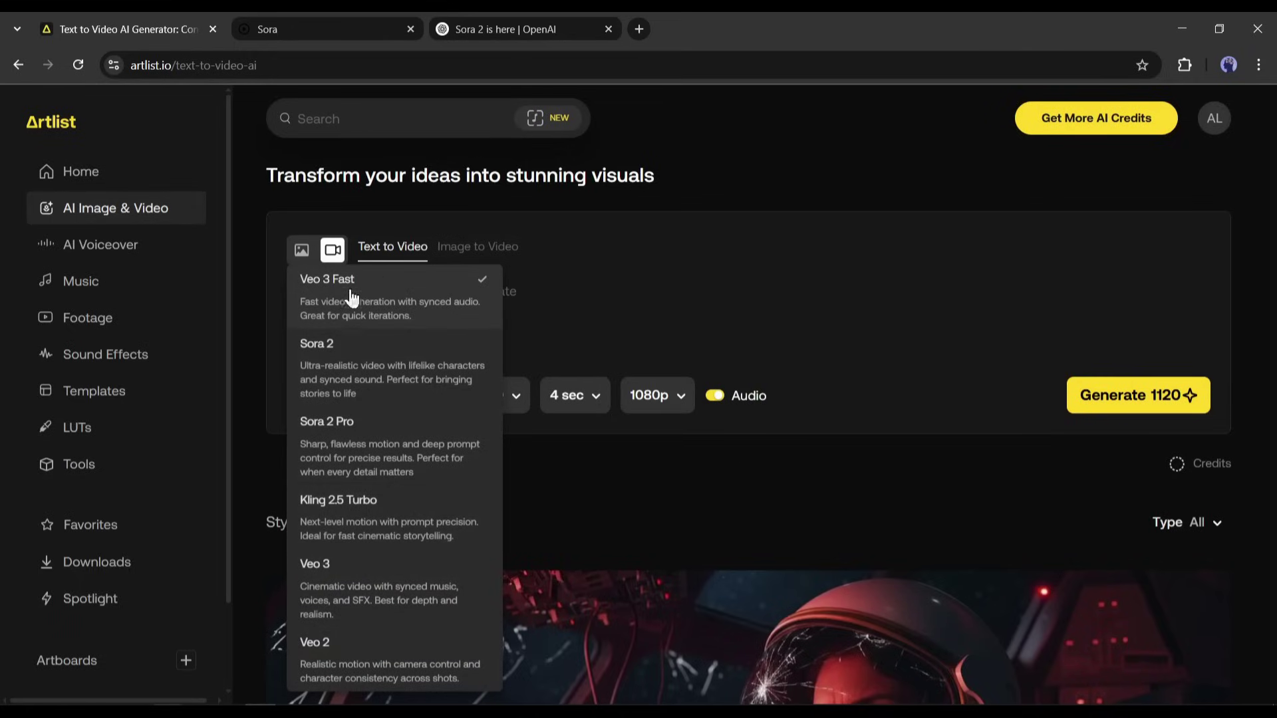
{"action": "left_click", "coordinate": [348, 448]}
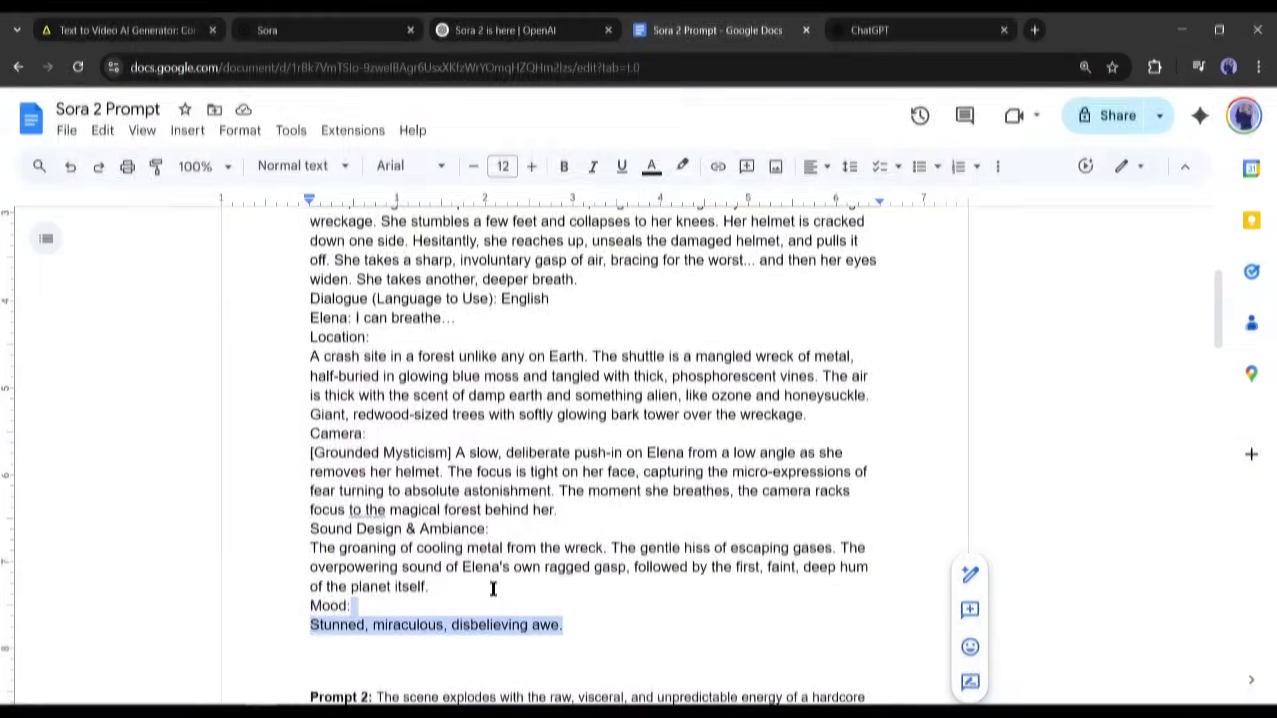
Paste the rain-streaked-window prompt, keep 16:9 aspect ratio and set duration to 12 seconds
{"action": "mouse_move", "coordinate": [644, 592]}
{"action": "left_mouse_down"}
{"action": "mouse_move", "coordinate": [336, 173]}
{"action": "mouse_move", "coordinate": [359, 351]}
{"action": "left_mouse_up"}
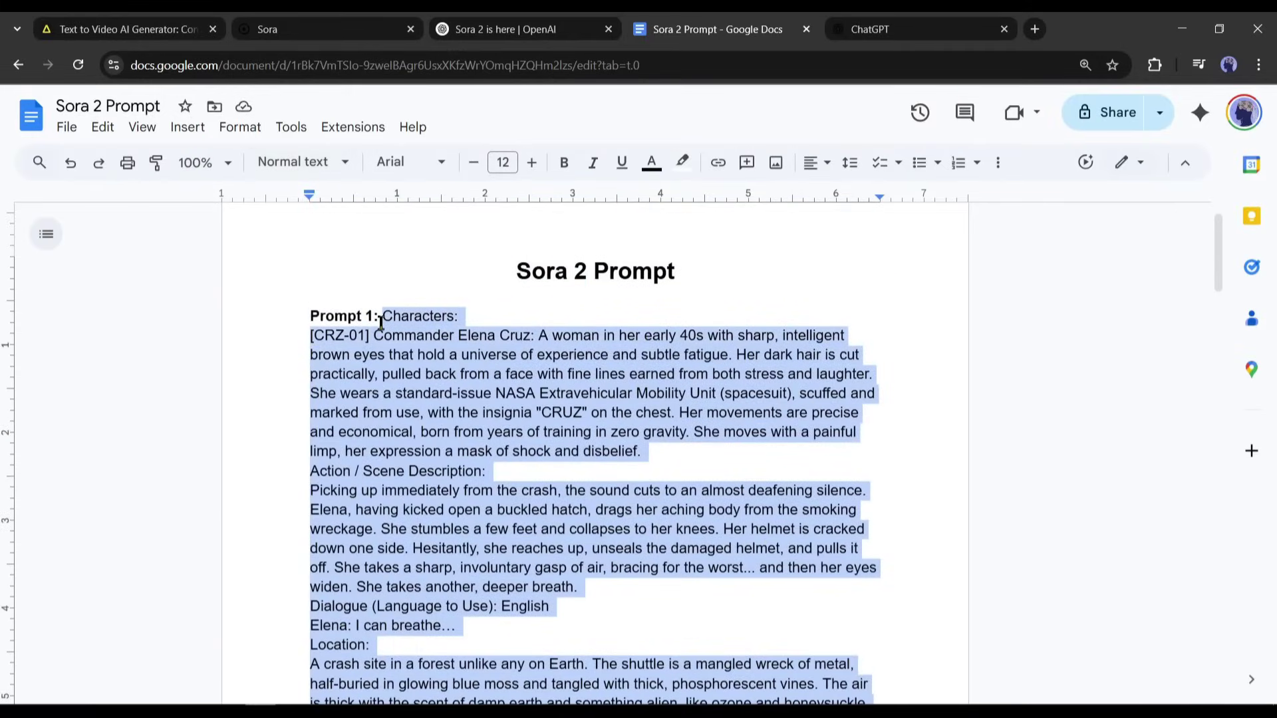
{"action": "key", "text": "alt+Tab"}
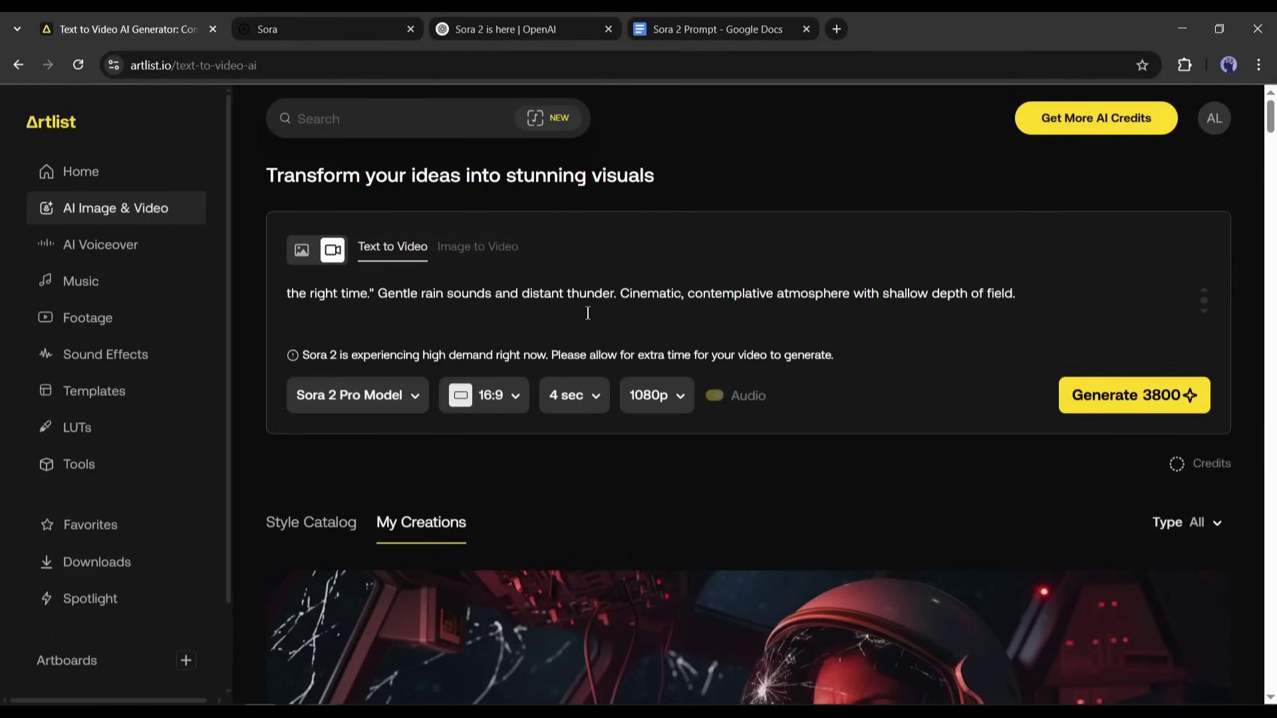
{"action": "left_click", "coordinate": [482, 414]}
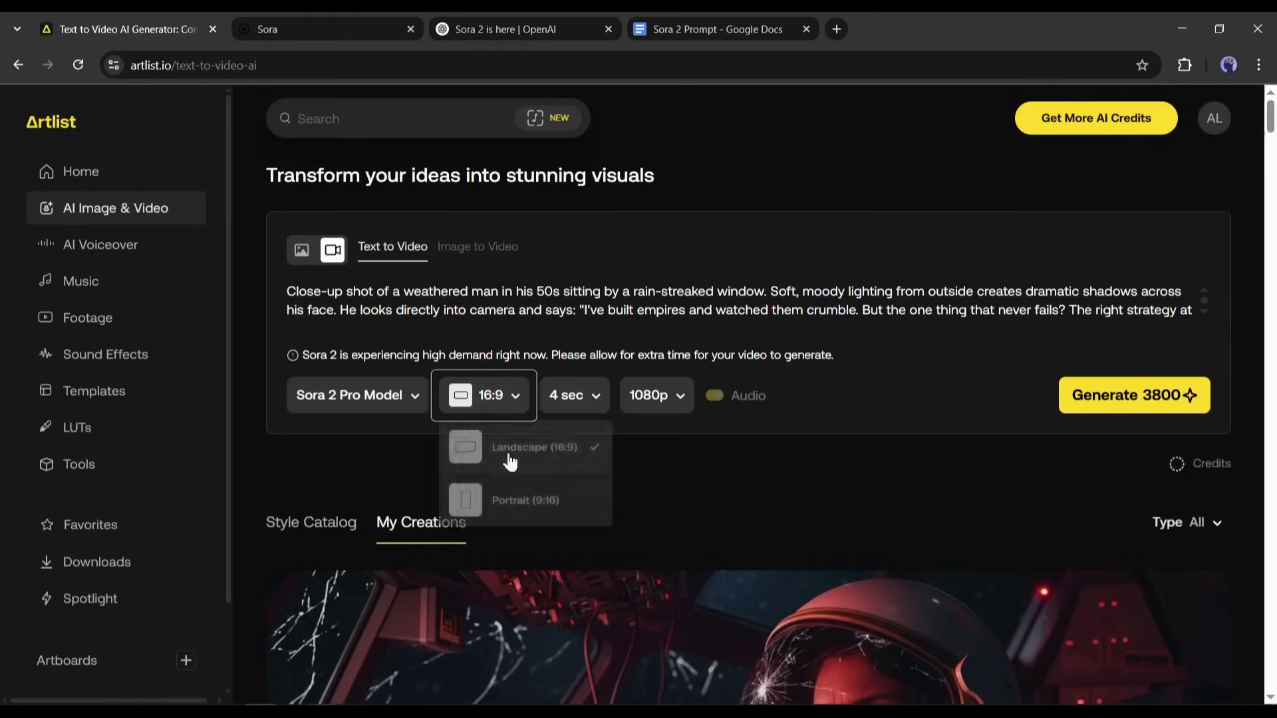
{"action": "left_click", "coordinate": [586, 399]}
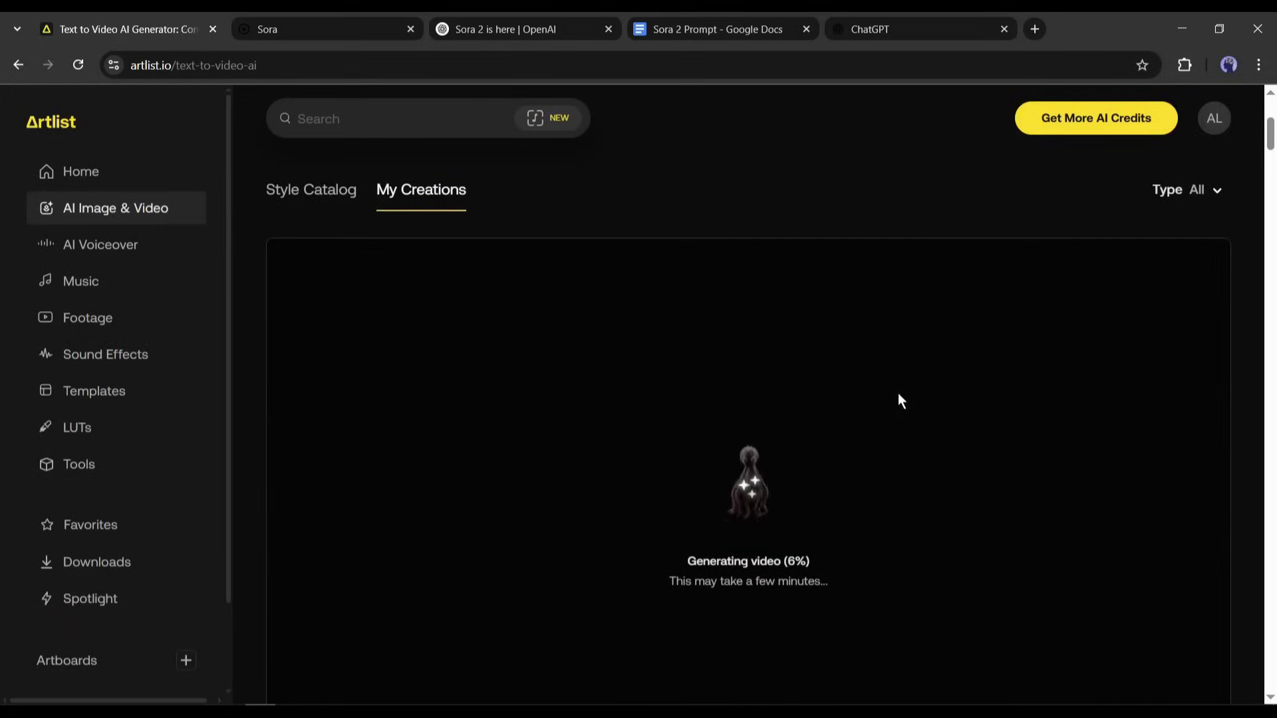
Open the 12-second astronaut clip from My Creations and play it full screen
{"action": "scroll", "coordinate": [764, 399], "scroll_direction": "down", "scroll_amount": 2}
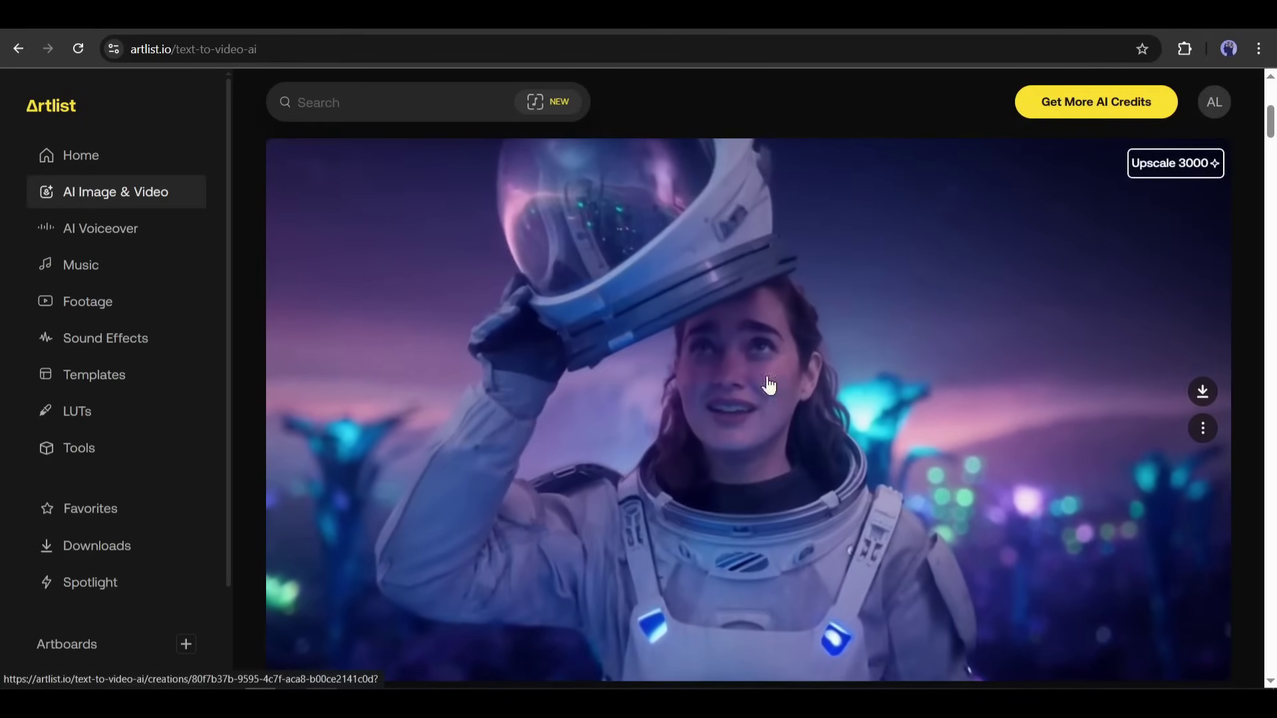
{"action": "left_click", "coordinate": [764, 385]}
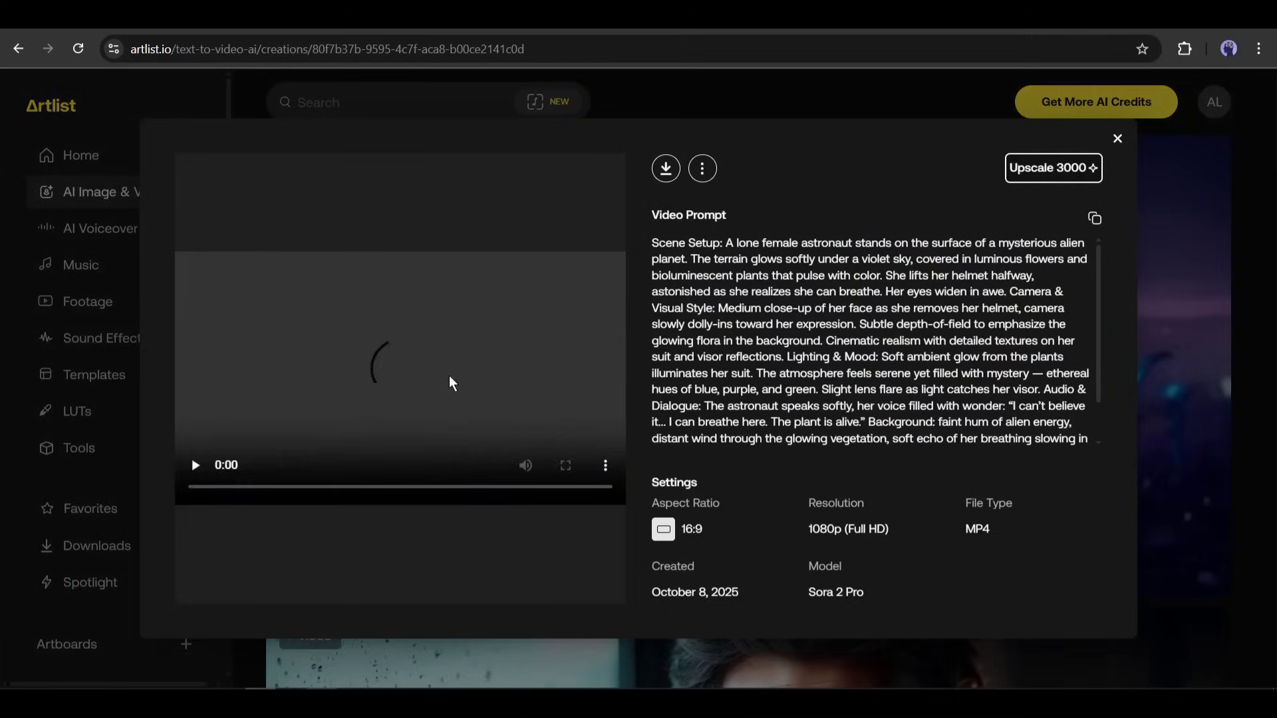
{"action": "left_click", "coordinate": [563, 469]}
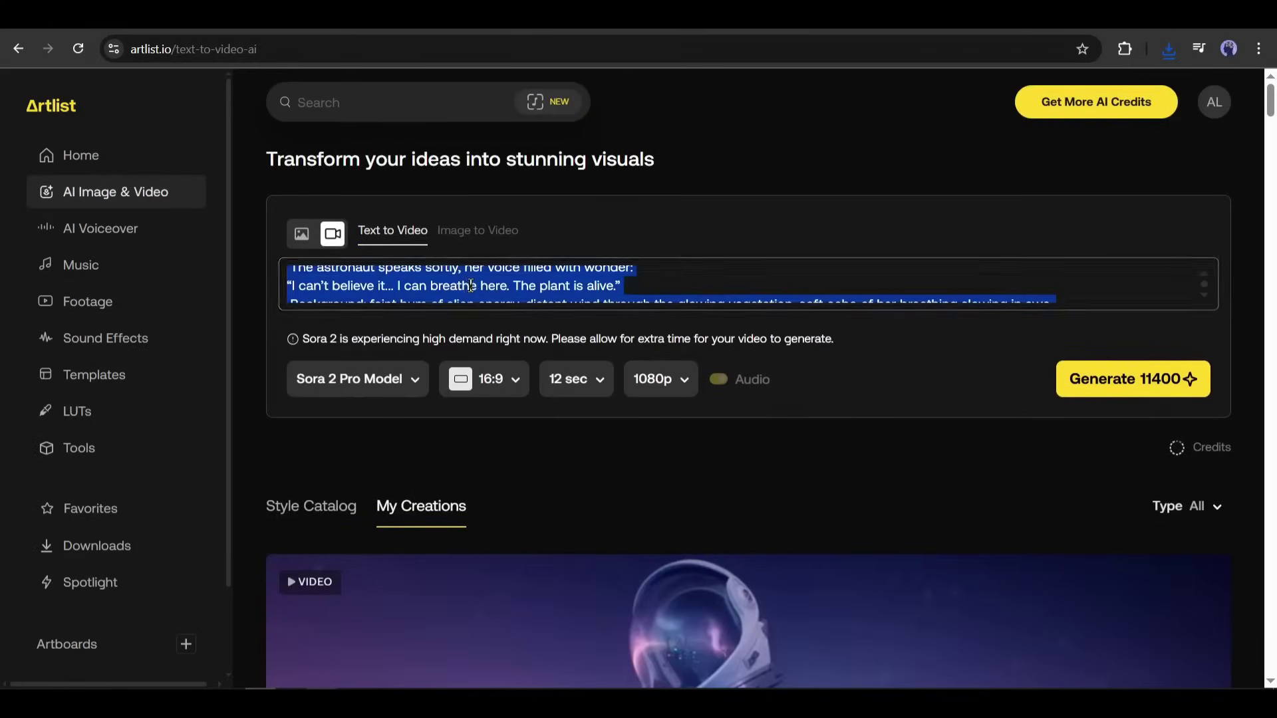
Switch the model to Sora 2 and generate the 12-second 720p astronaut video
{"action": "left_click", "coordinate": [363, 384]}
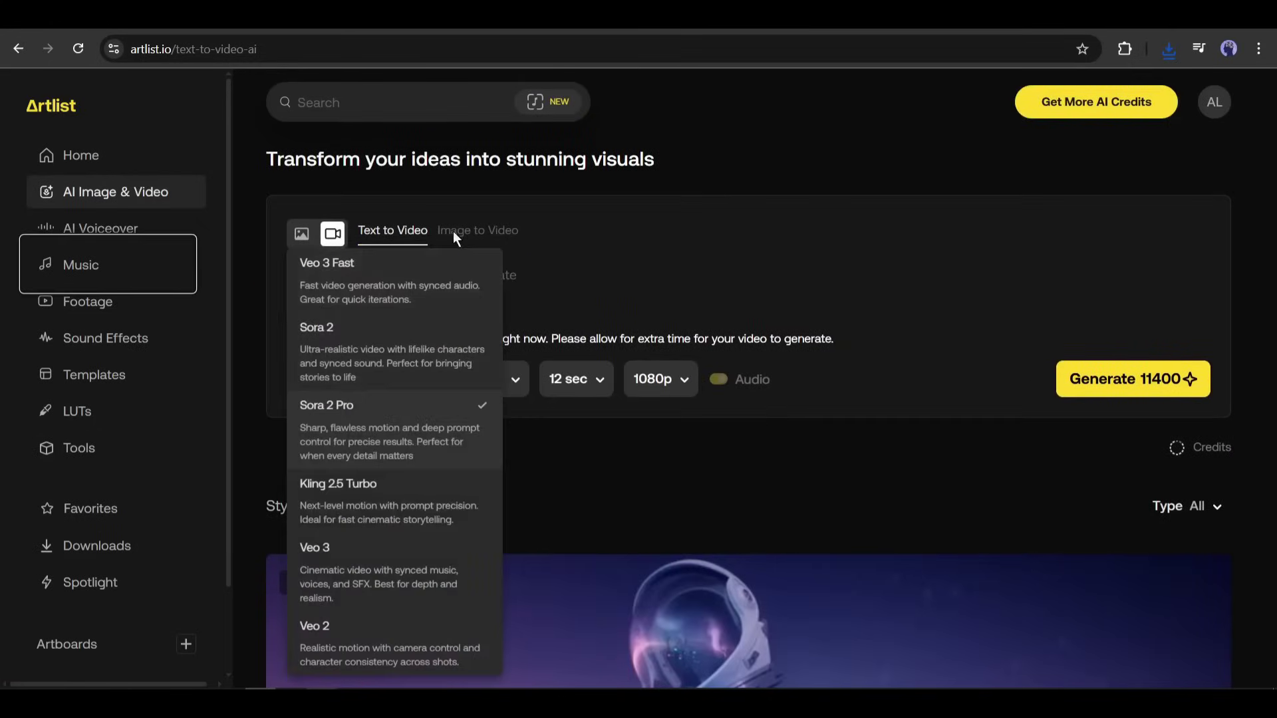
{"action": "left_click", "coordinate": [394, 366]}
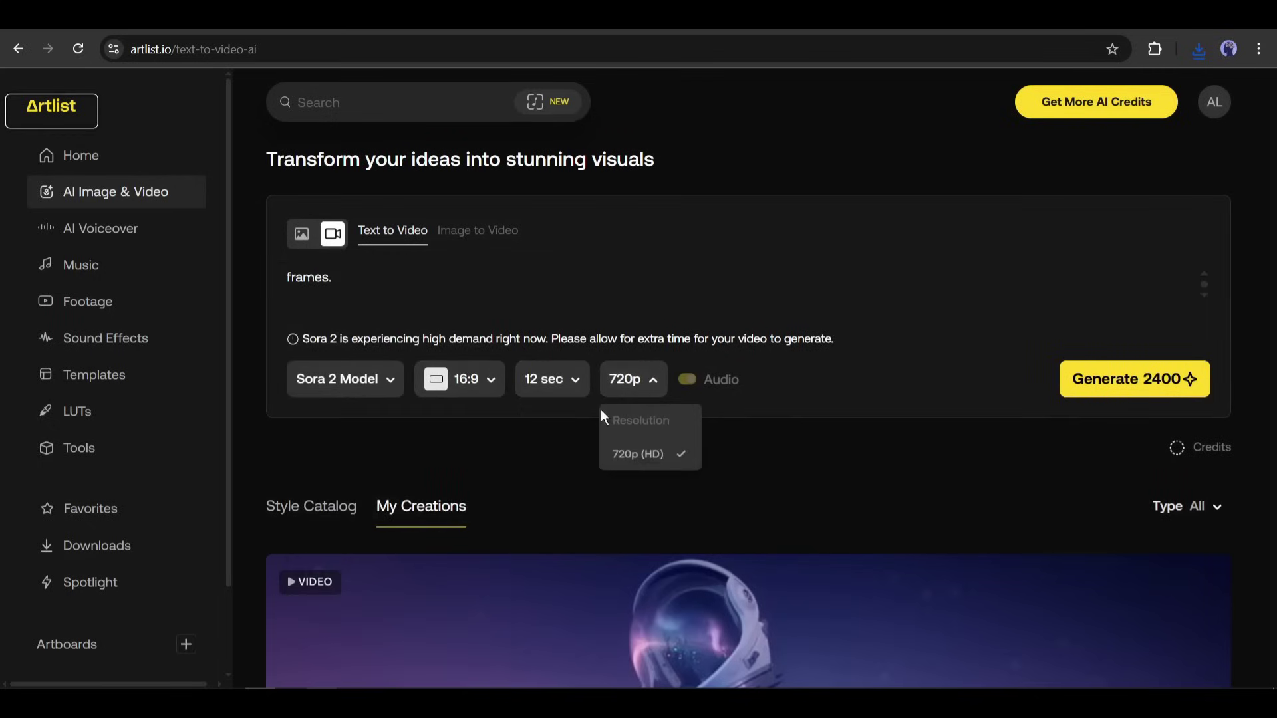
{"action": "left_click", "coordinate": [1152, 390]}
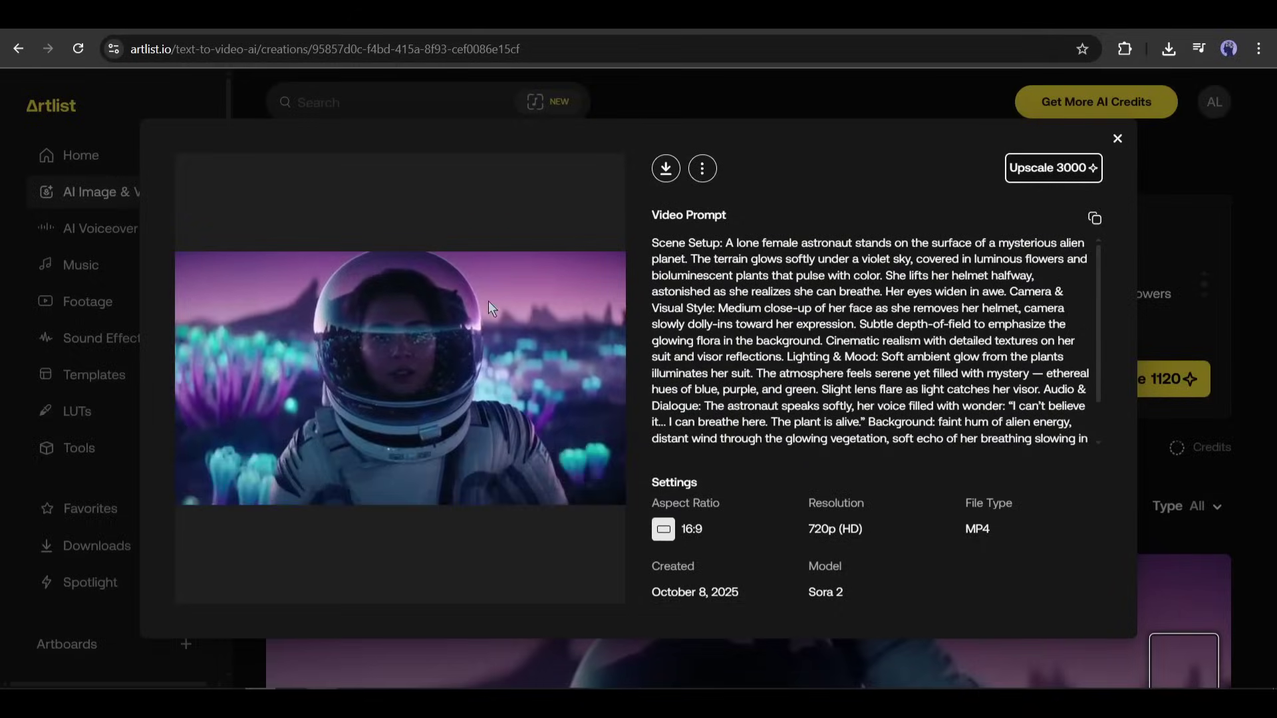
Close the astronaut video's details panel
{"action": "left_click", "coordinate": [1118, 143]}
{"action": "scroll", "coordinate": [683, 362], "scroll_direction": "down", "scroll_amount": 5}
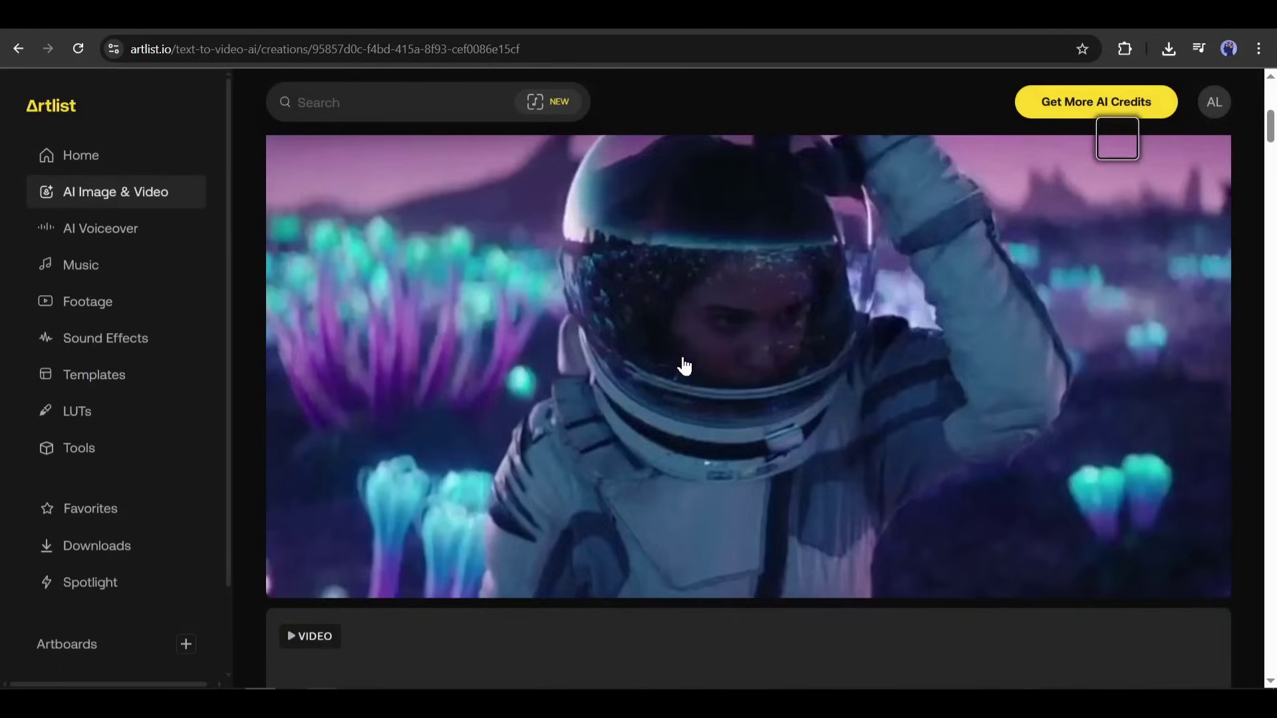
{"action": "scroll", "coordinate": [684, 362], "scroll_direction": "down", "scroll_amount": 5}
{"action": "scroll", "coordinate": [667, 379], "scroll_direction": "down", "scroll_amount": 1}
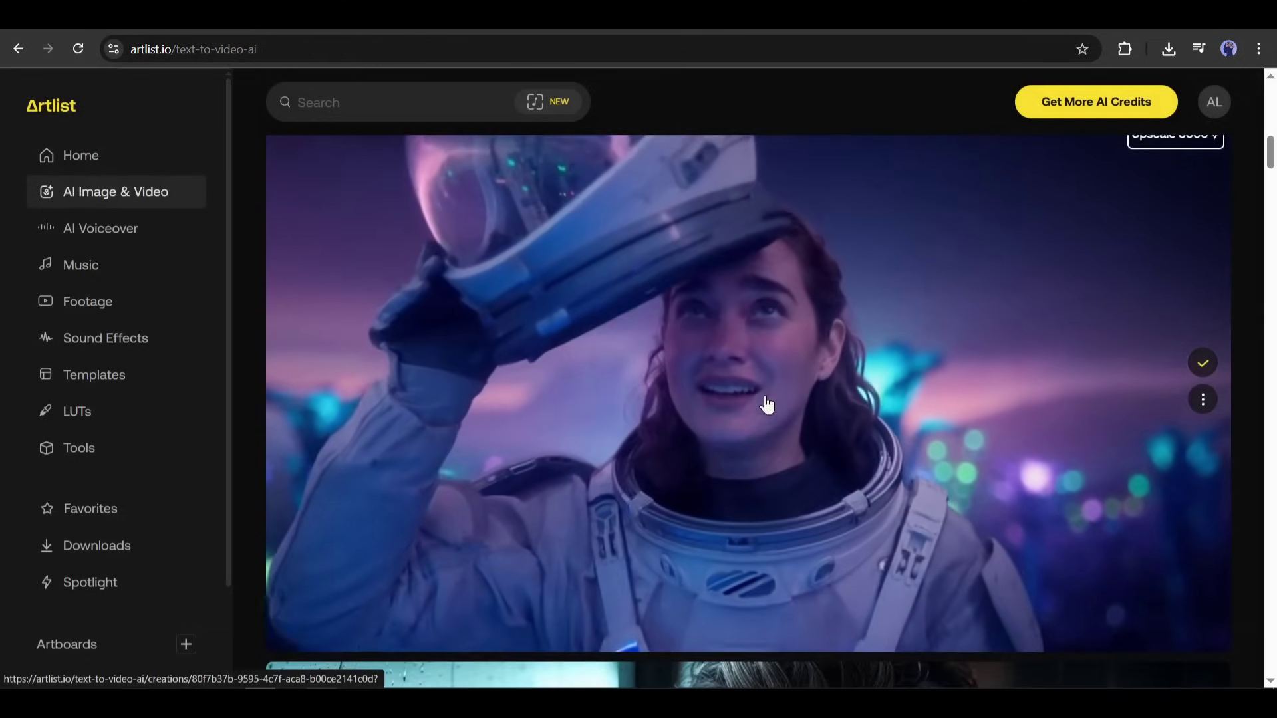
Scroll up and down through the My Creations gallery of astronaut clips
{"action": "scroll", "coordinate": [729, 408], "scroll_direction": "up", "scroll_amount": 1}
{"action": "scroll", "coordinate": [729, 408], "scroll_direction": "up", "scroll_amount": 4}
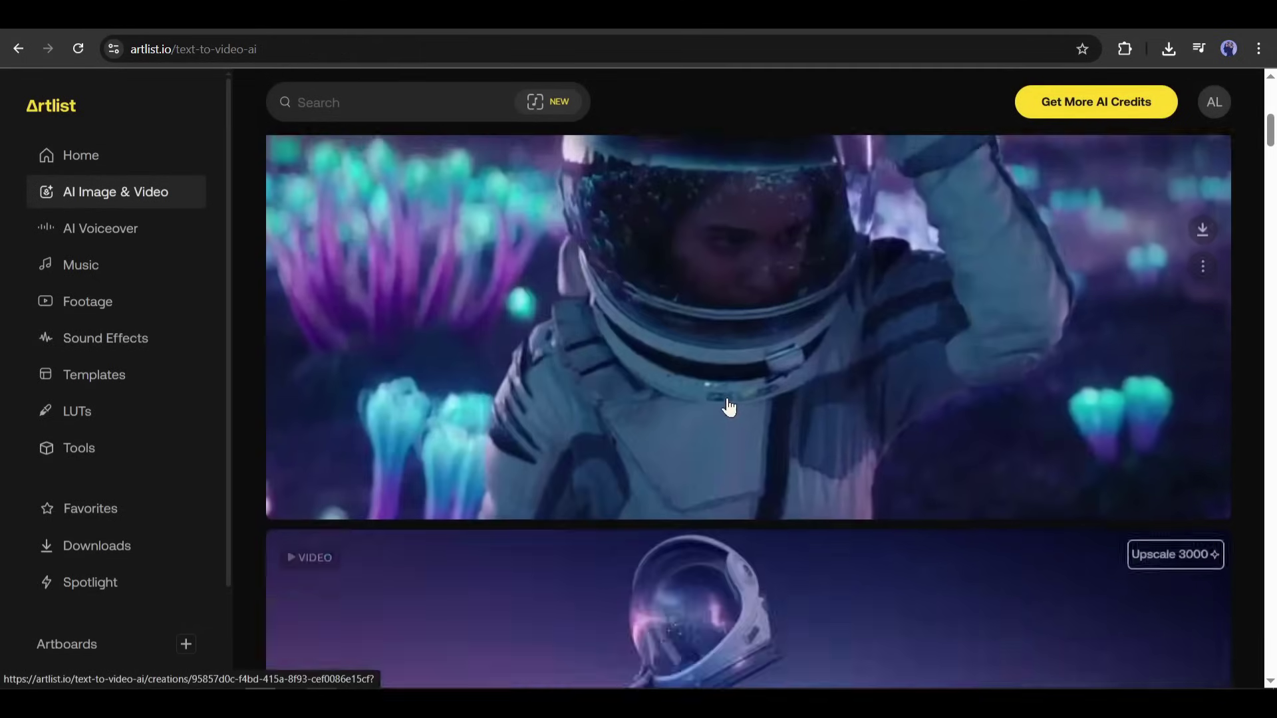
{"action": "scroll", "coordinate": [729, 407], "scroll_direction": "up", "scroll_amount": 2}
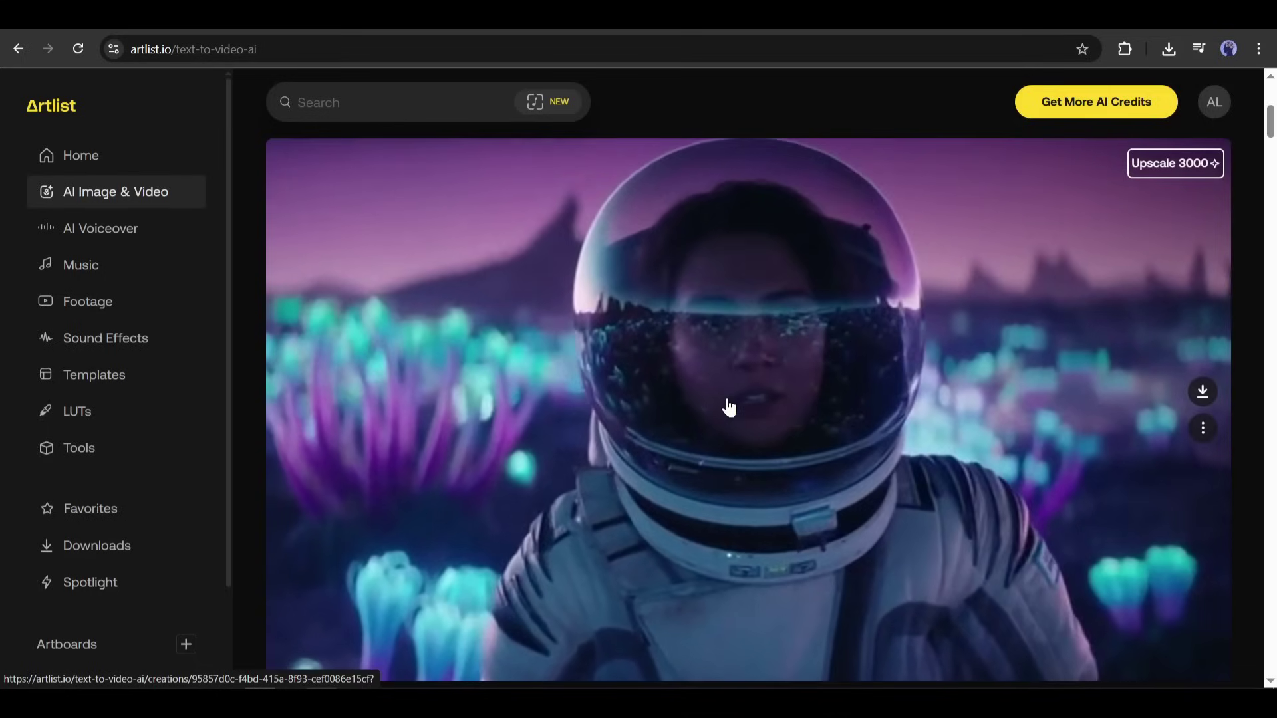
{"action": "scroll", "coordinate": [726, 399], "scroll_direction": "up", "scroll_amount": 2}
{"action": "scroll", "coordinate": [704, 340], "scroll_direction": "up", "scroll_amount": 4}
{"action": "scroll", "coordinate": [512, 372], "scroll_direction": "down", "scroll_amount": 4}
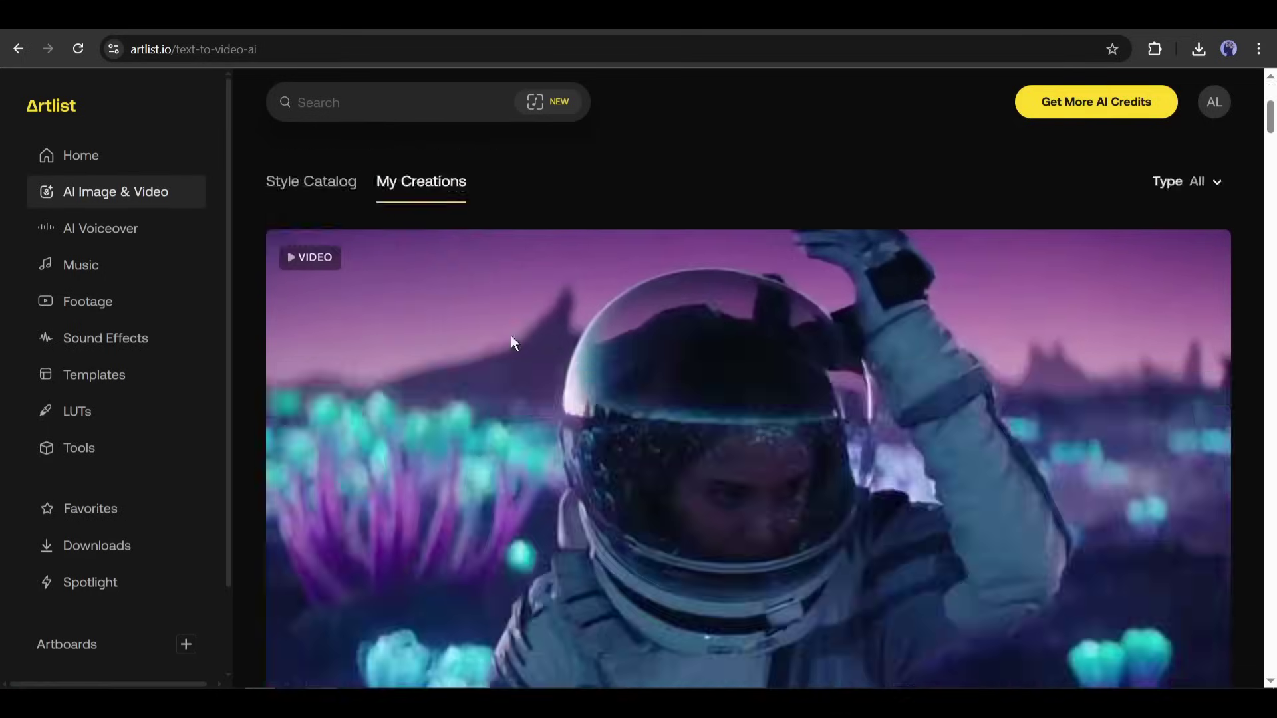
{"action": "scroll", "coordinate": [512, 347], "scroll_direction": "down", "scroll_amount": 5}
{"action": "scroll", "coordinate": [513, 349], "scroll_direction": "down", "scroll_amount": 3}
{"action": "scroll", "coordinate": [514, 349], "scroll_direction": "up", "scroll_amount": 3}
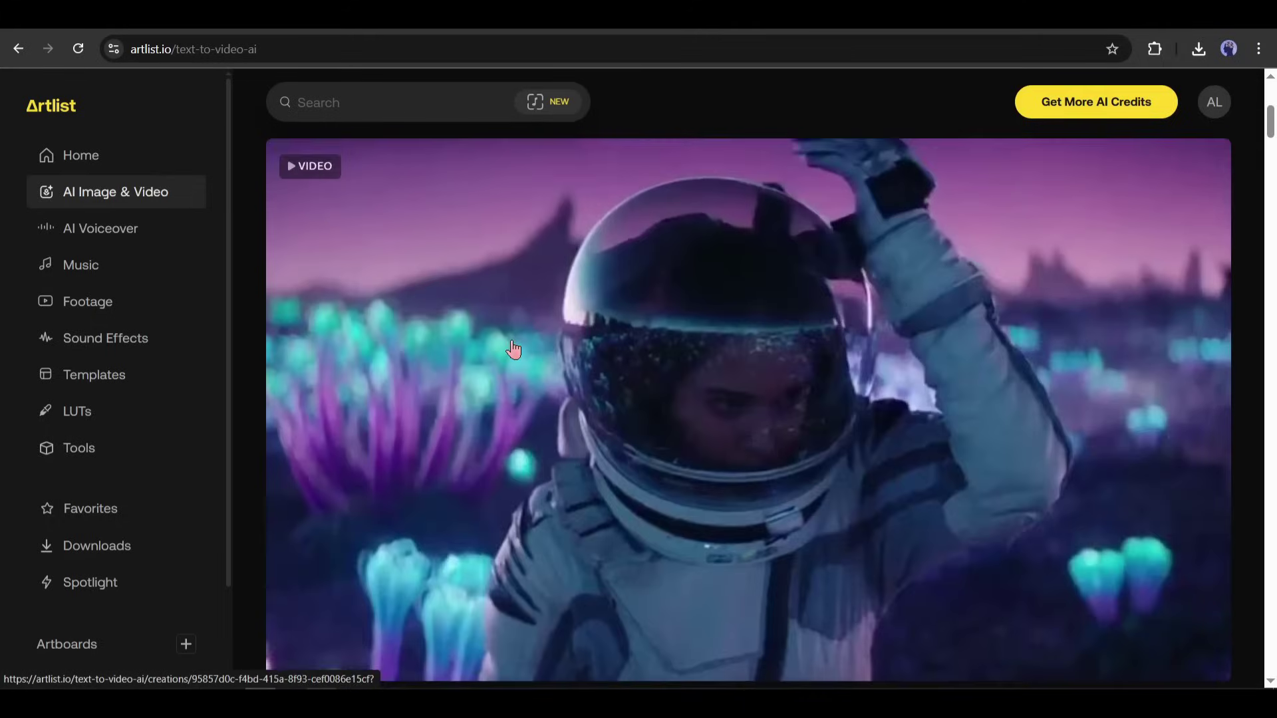
{"action": "scroll", "coordinate": [546, 356], "scroll_direction": "up", "scroll_amount": 3}
{"action": "scroll", "coordinate": [531, 353], "scroll_direction": "down", "scroll_amount": 2}
{"action": "scroll", "coordinate": [573, 393], "scroll_direction": "down", "scroll_amount": 1}
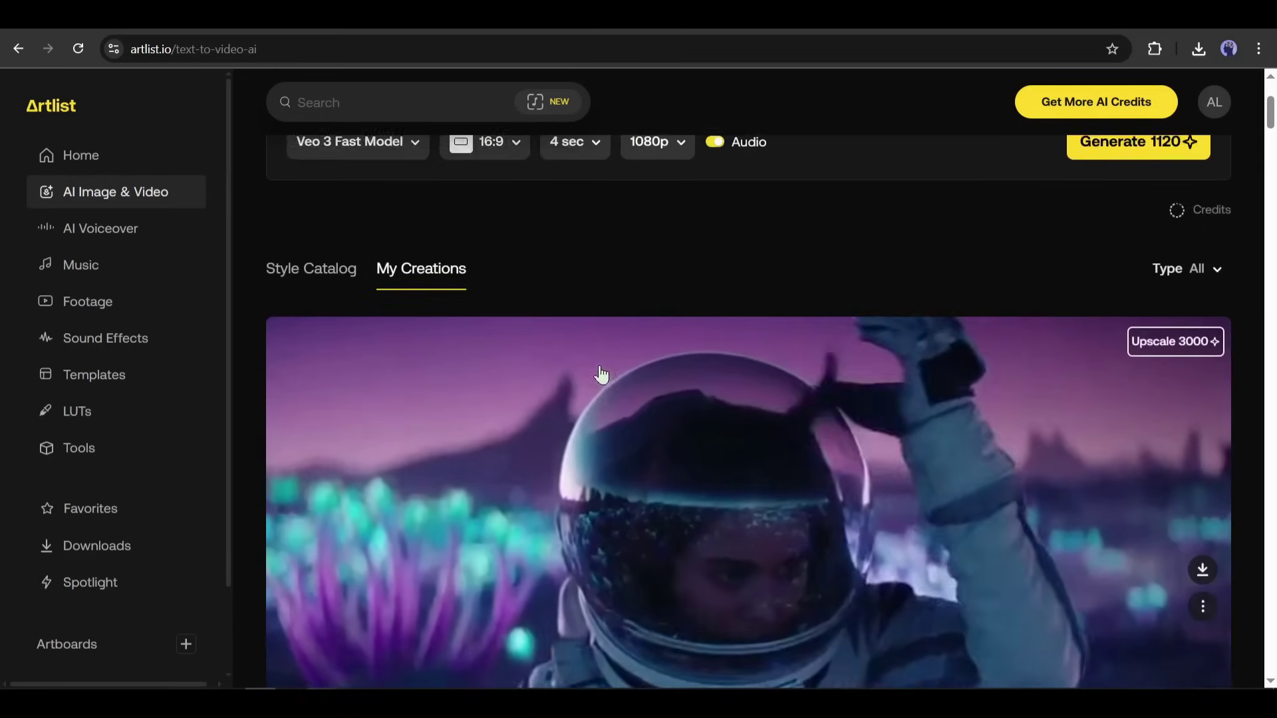
{"action": "scroll", "coordinate": [599, 373], "scroll_direction": "up", "scroll_amount": 1}
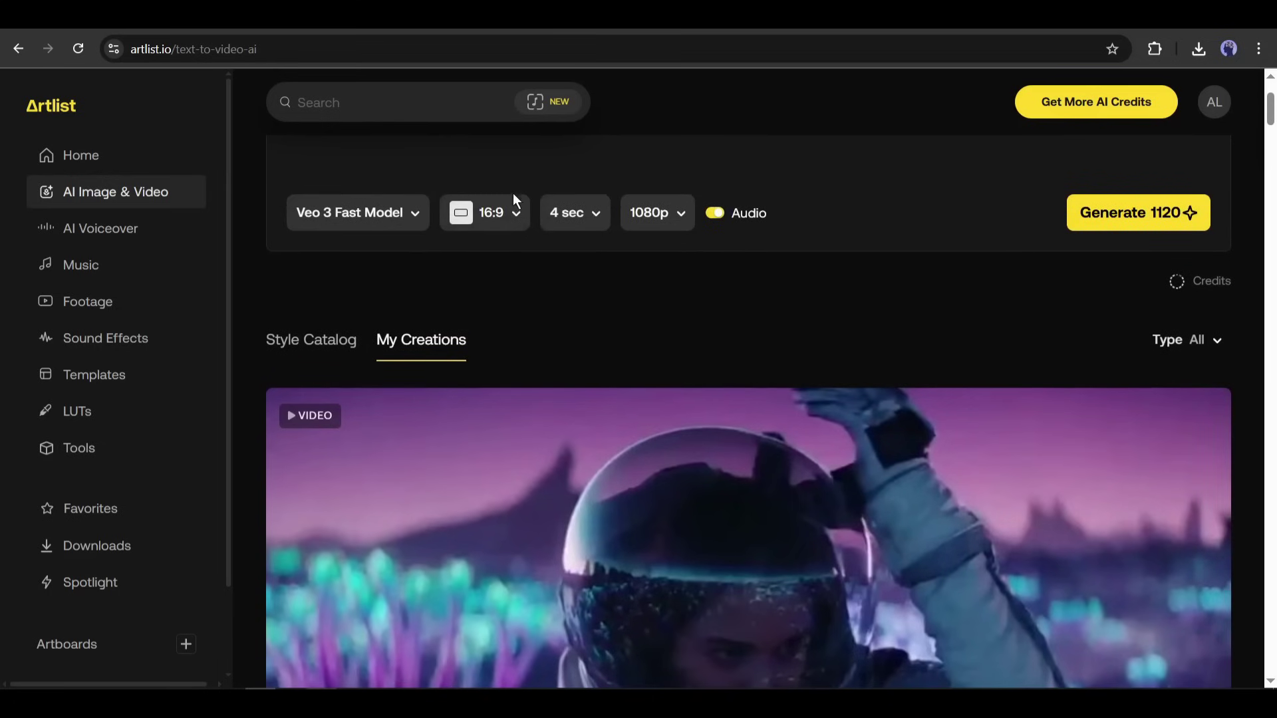
{"action": "scroll", "coordinate": [435, 328], "scroll_direction": "up", "scroll_amount": 2}
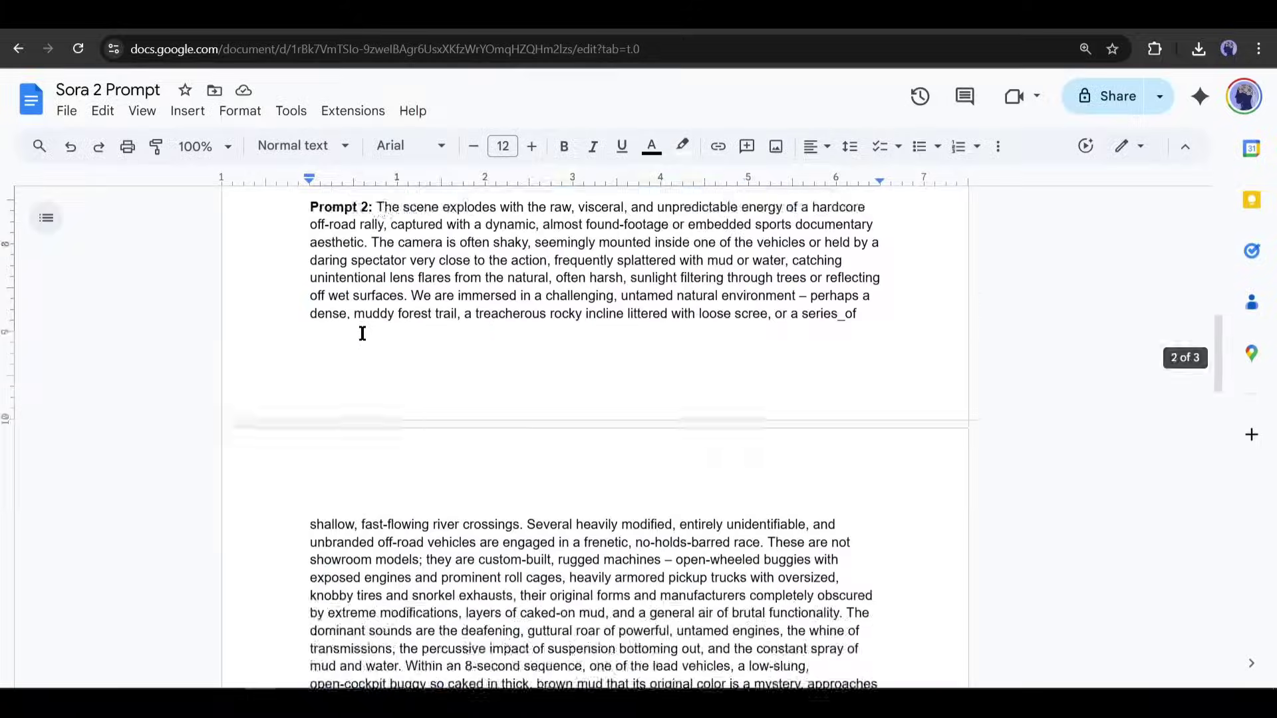
{"action": "scroll", "coordinate": [359, 331], "scroll_direction": "down", "scroll_amount": 5}
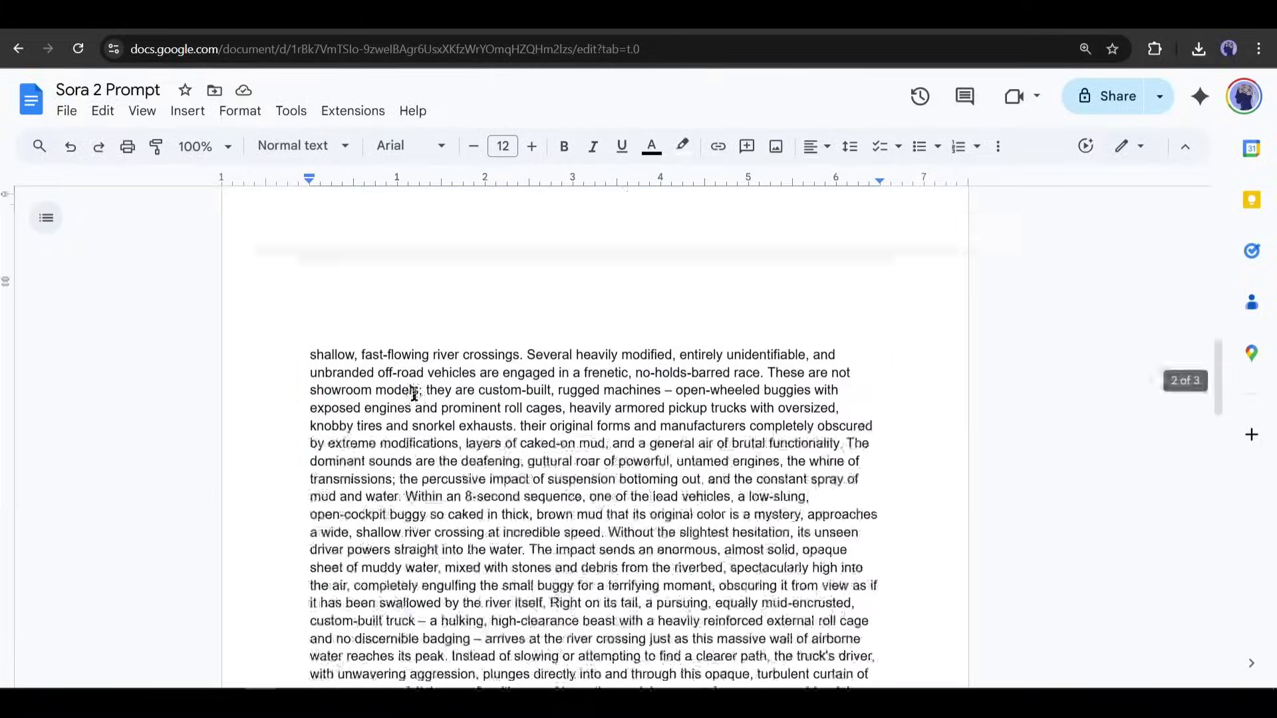
Paste the copied Viking longships prompt into the empty prompt box via right-click Paste
{"action": "triple_click", "coordinate": [533, 417]}
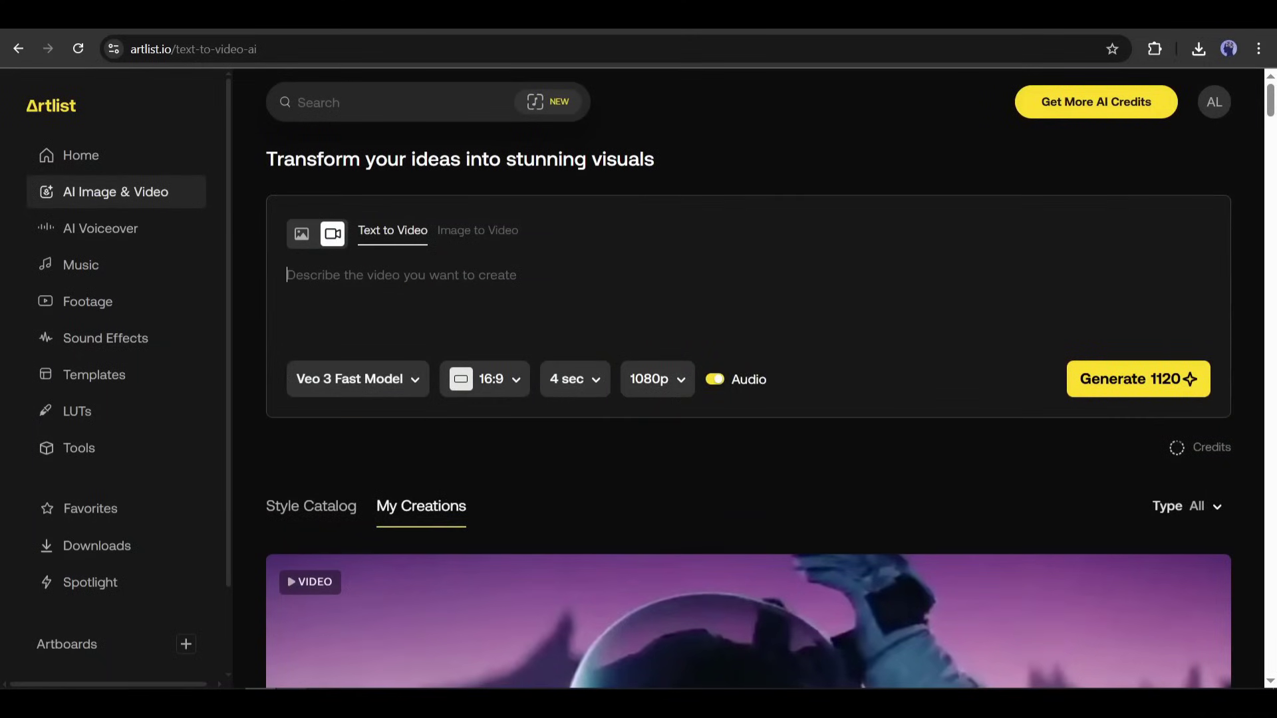
{"action": "right_click", "coordinate": [448, 282]}
{"action": "left_click", "coordinate": [492, 456]}
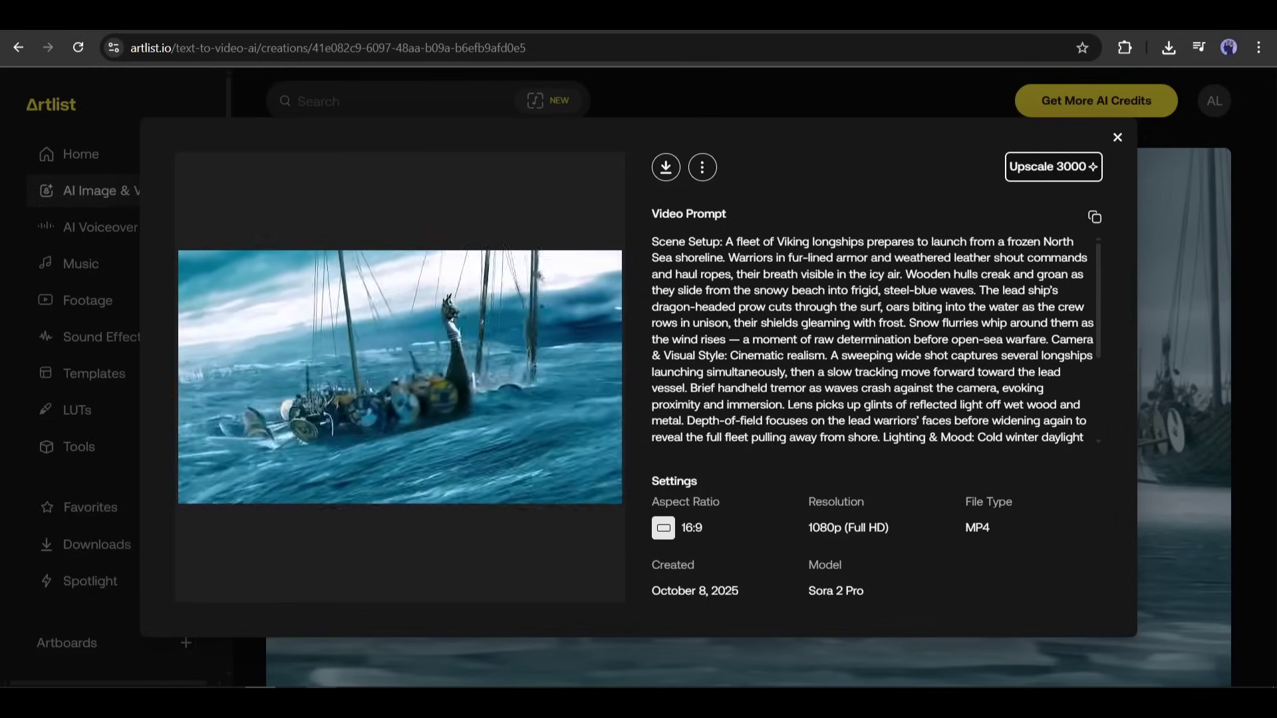
Watch the landscape Viking longships clip full screen using the F key
{"action": "key", "text": "f"}
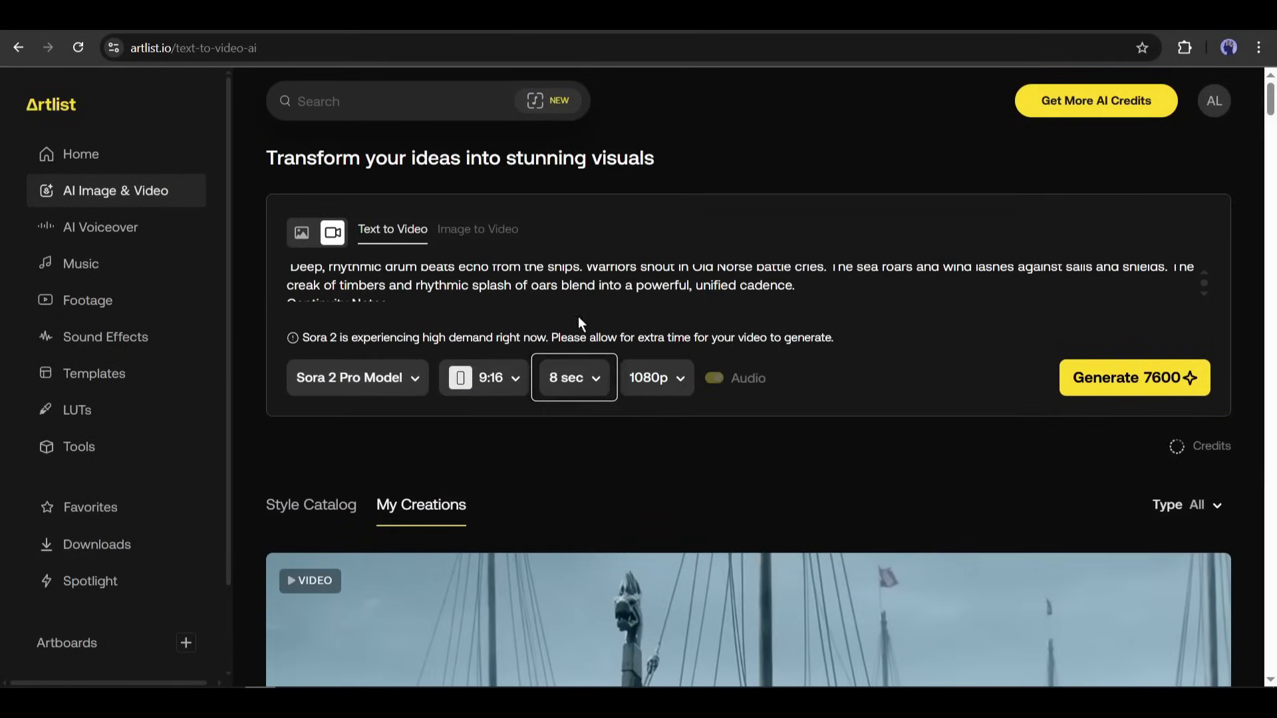
Confirm the 8-second duration and open the finished portrait 9:16 Viking video's details
{"action": "left_click", "coordinate": [596, 321]}
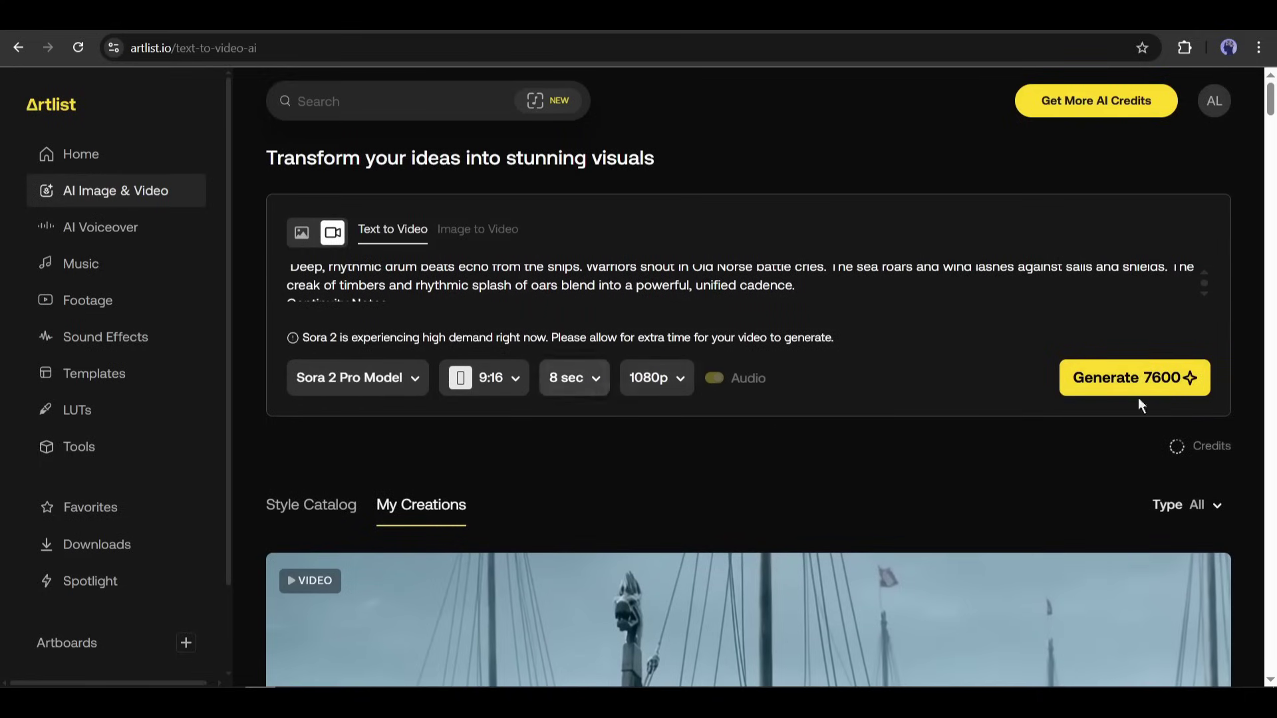
{"action": "scroll", "coordinate": [863, 429], "scroll_direction": "down", "scroll_amount": 5}
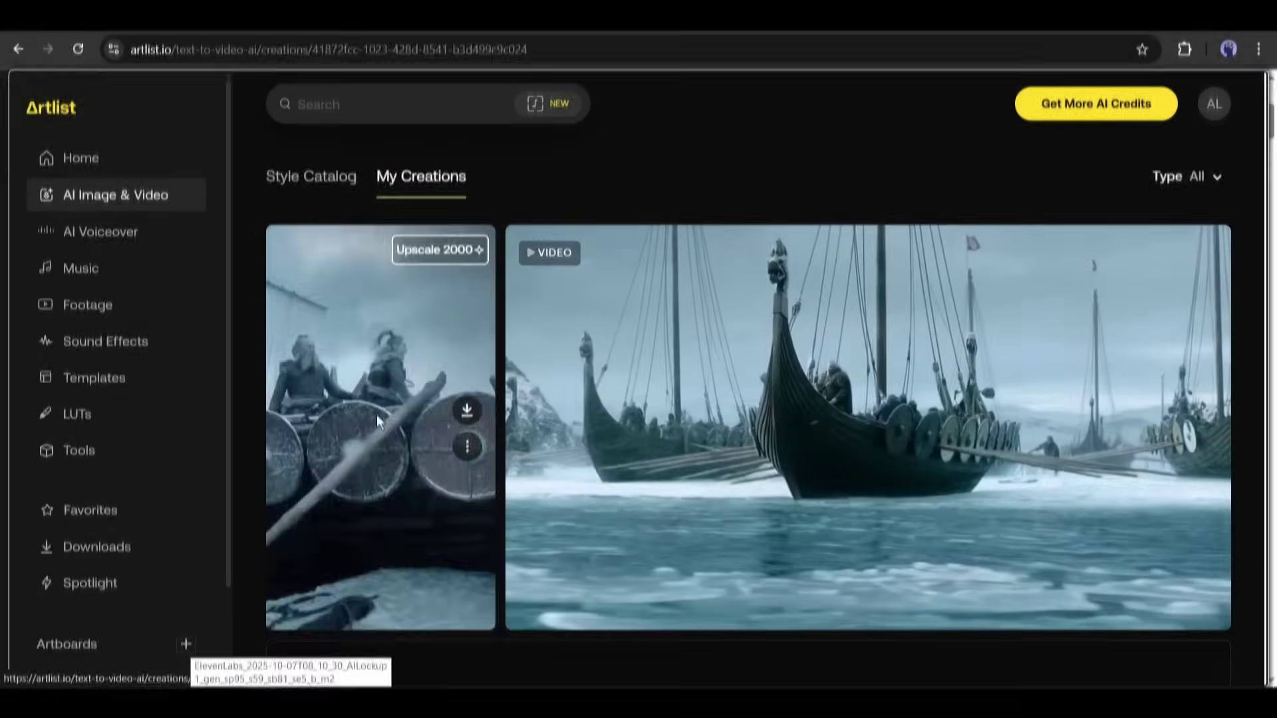
{"action": "left_click", "coordinate": [376, 410]}
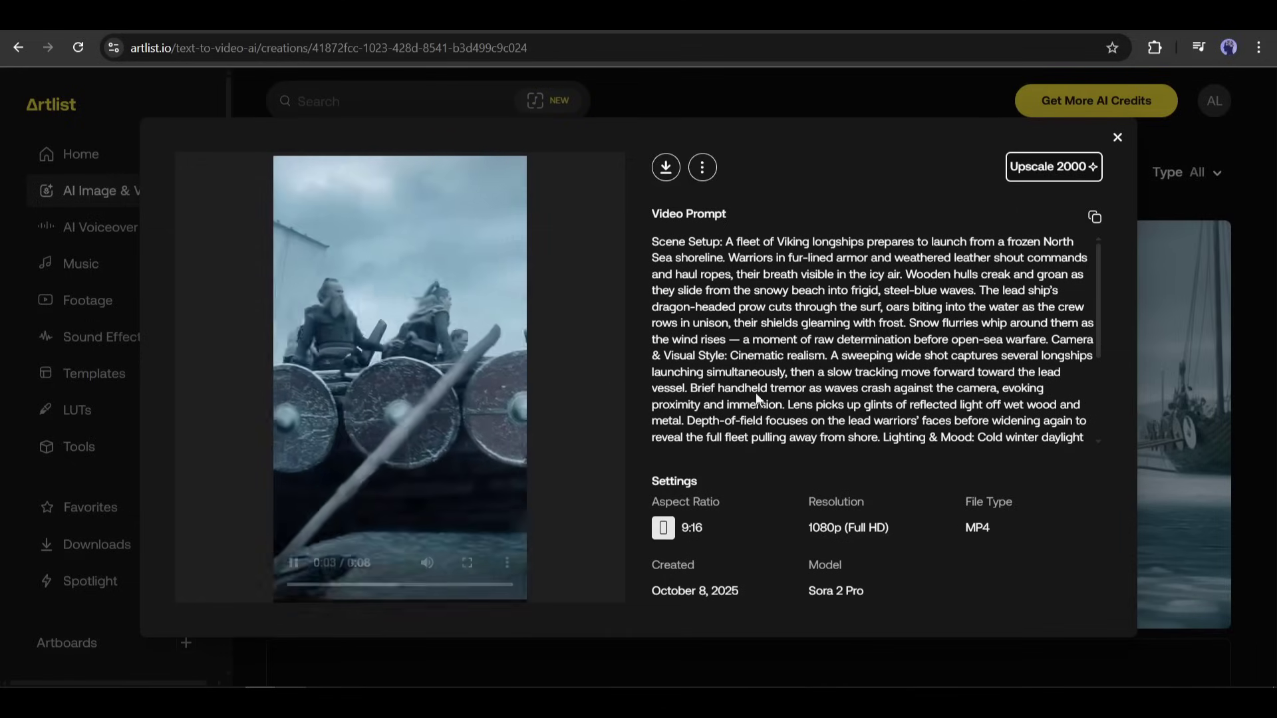
Copy the anime girl-and-parrot prompt from Google Docs and set the aspect ratio to Landscape 16:9
{"action": "left_click", "coordinate": [1118, 137]}
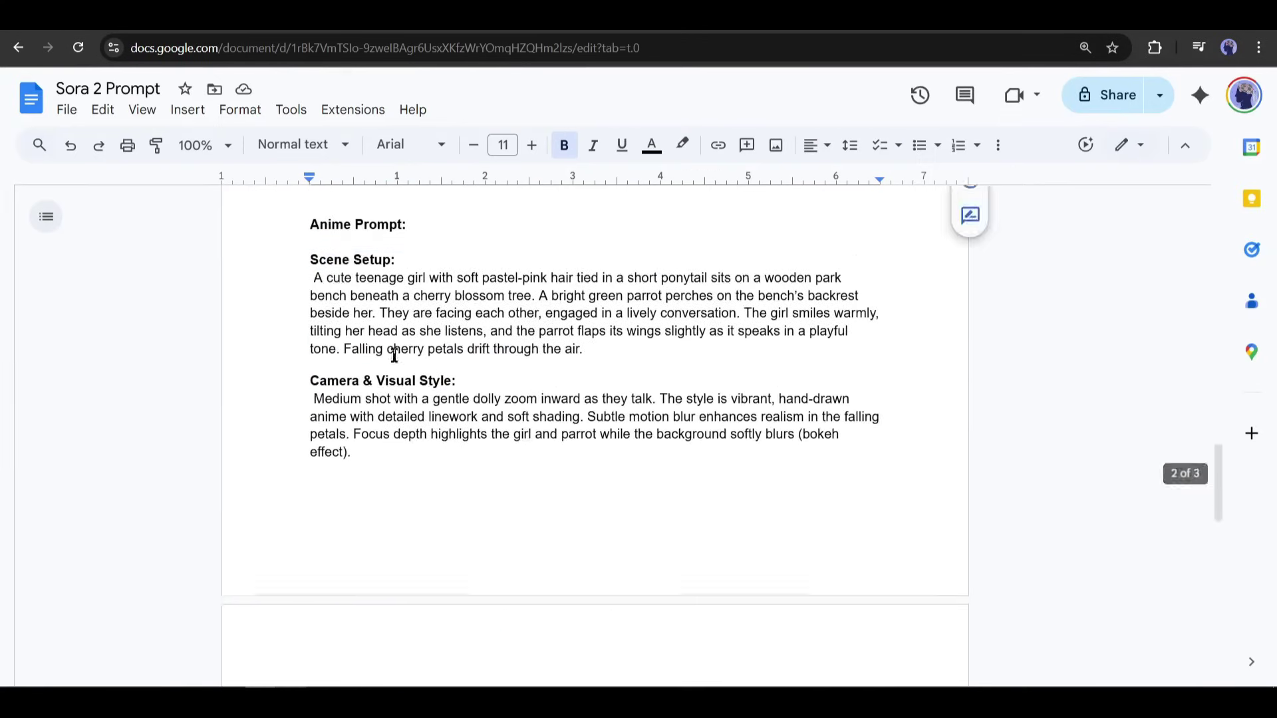
{"action": "left_click_drag", "start_coordinate": [311, 225], "coordinate": [455, 383]}
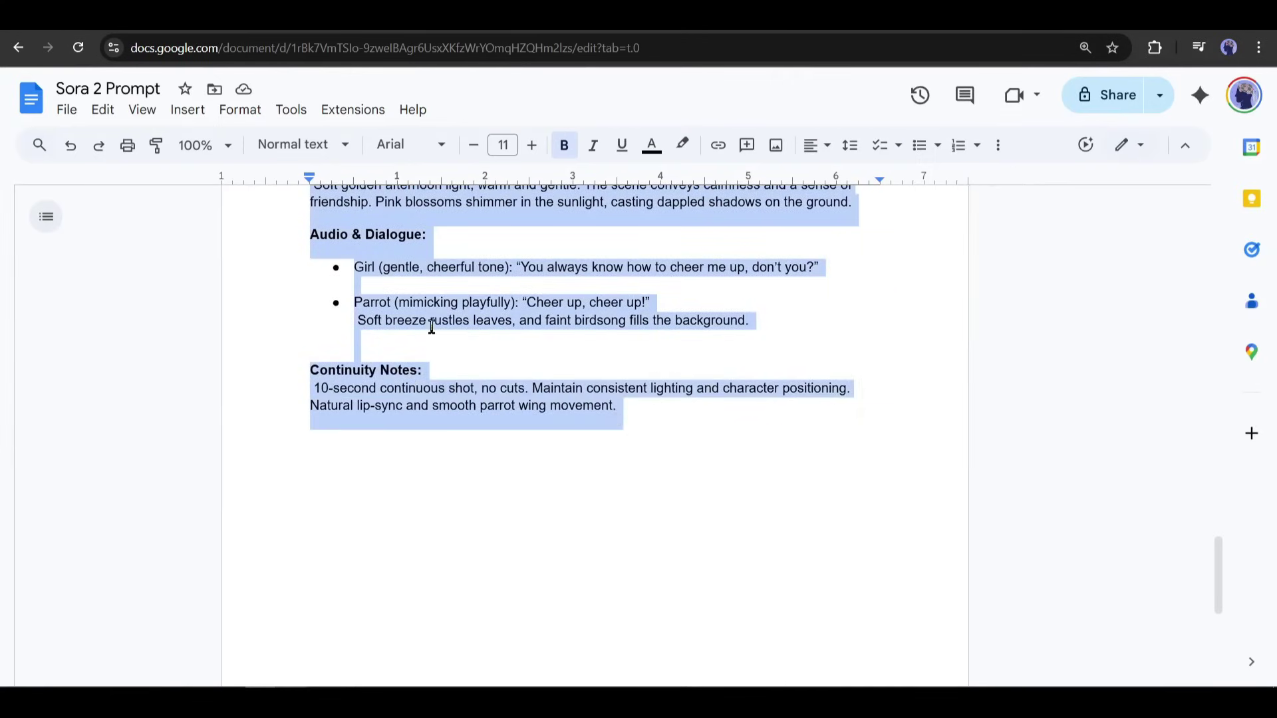
{"action": "right_click", "coordinate": [432, 327]}
{"action": "left_click", "coordinate": [392, 208]}
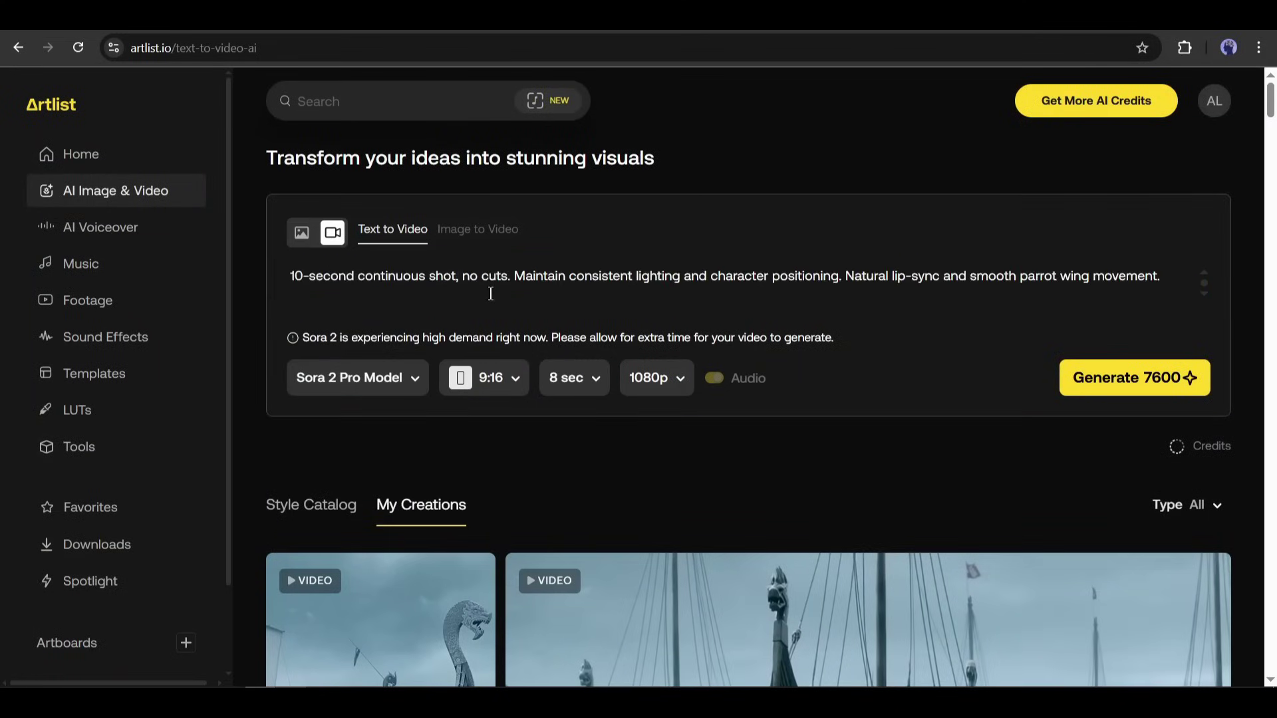
{"action": "left_click", "coordinate": [490, 395]}
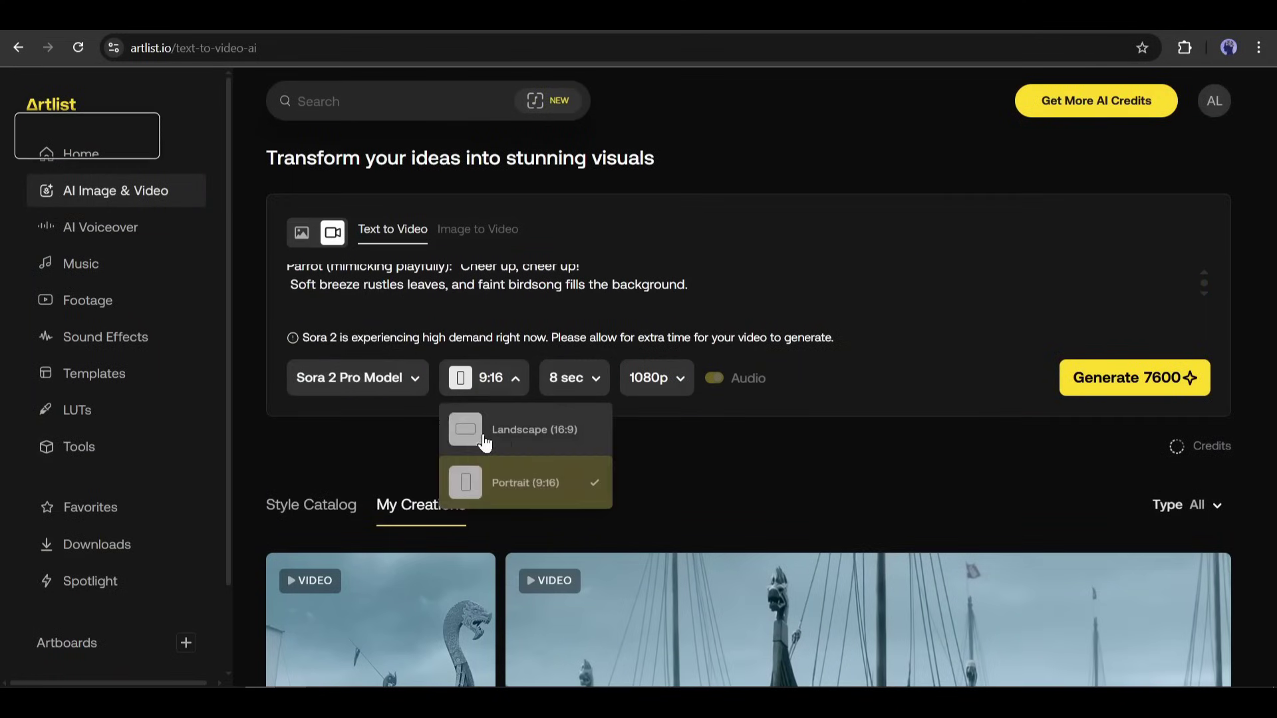
{"action": "left_click", "coordinate": [567, 416]}
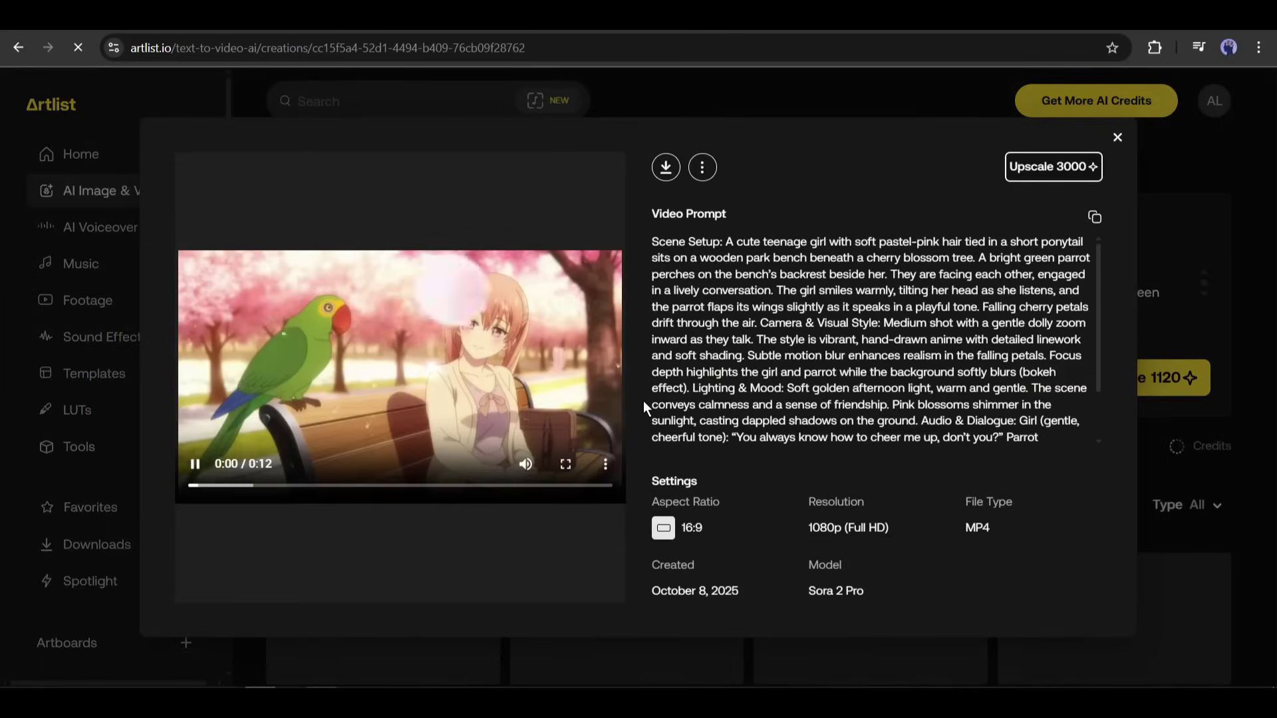
Watch the 12-second anime girl-and-parrot video full screen, then browse My Creations
{"action": "left_click", "coordinate": [566, 462]}
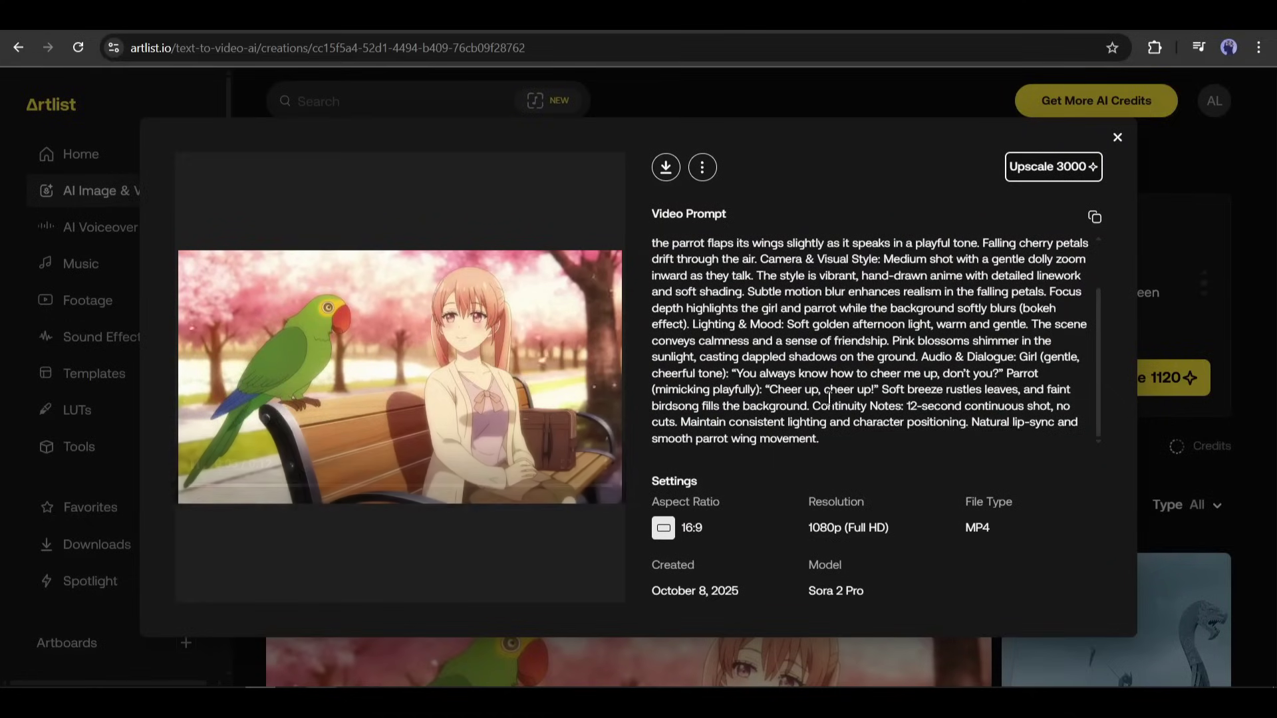
{"action": "left_click", "coordinate": [1118, 138]}
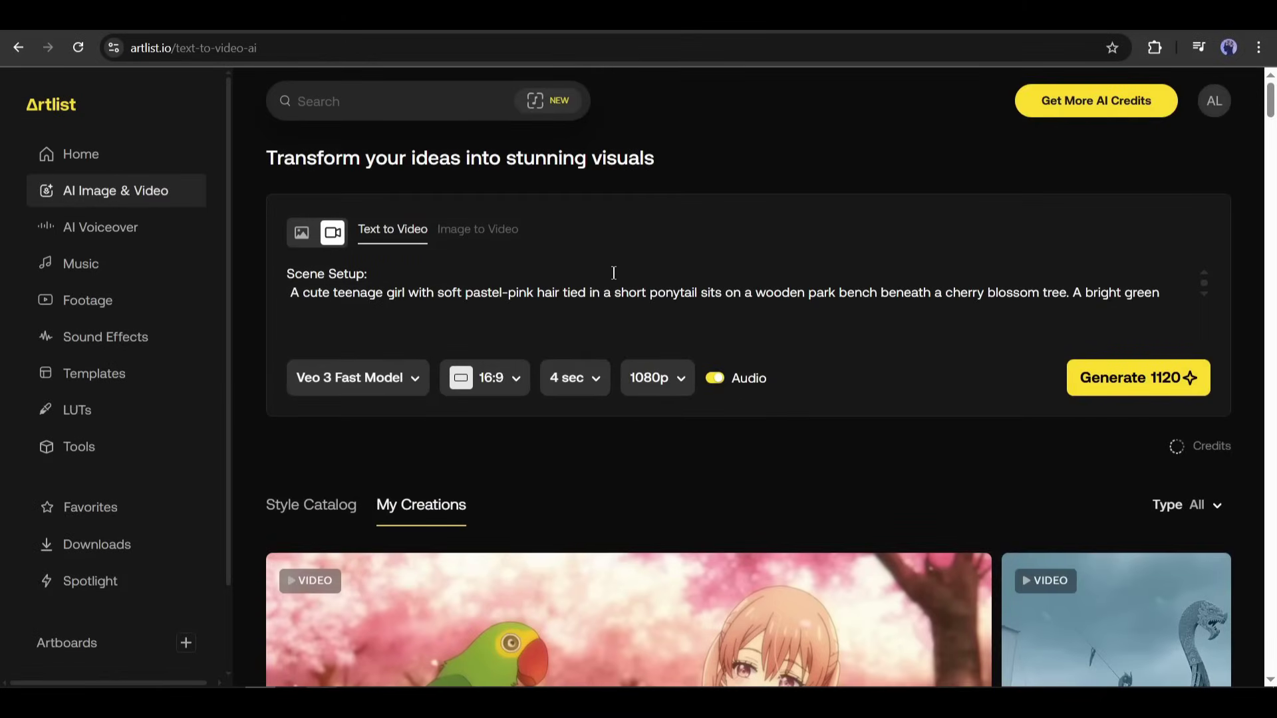
{"action": "scroll", "coordinate": [559, 479], "scroll_direction": "down", "scroll_amount": 5}
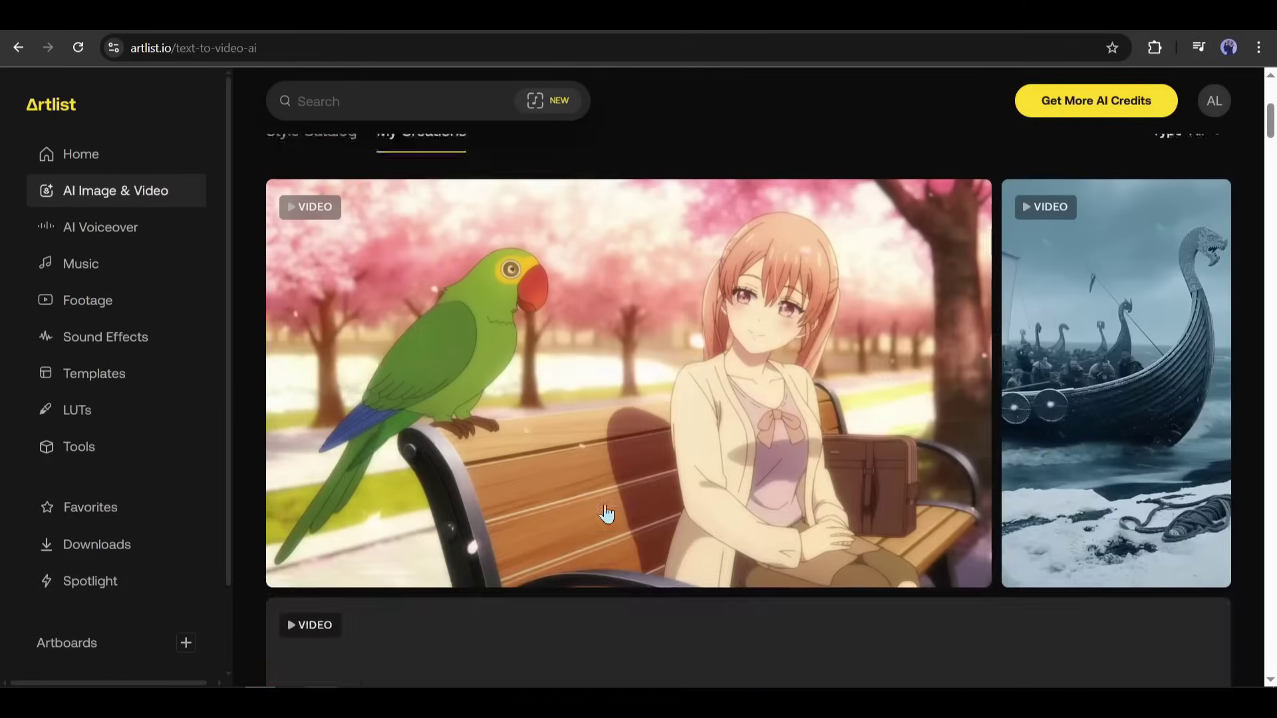
{"action": "scroll", "coordinate": [572, 483], "scroll_direction": "down", "scroll_amount": 5}
{"action": "scroll", "coordinate": [598, 491], "scroll_direction": "down", "scroll_amount": 1}
{"action": "scroll", "coordinate": [598, 492], "scroll_direction": "down", "scroll_amount": 5}
{"action": "scroll", "coordinate": [592, 491], "scroll_direction": "up", "scroll_amount": 2}
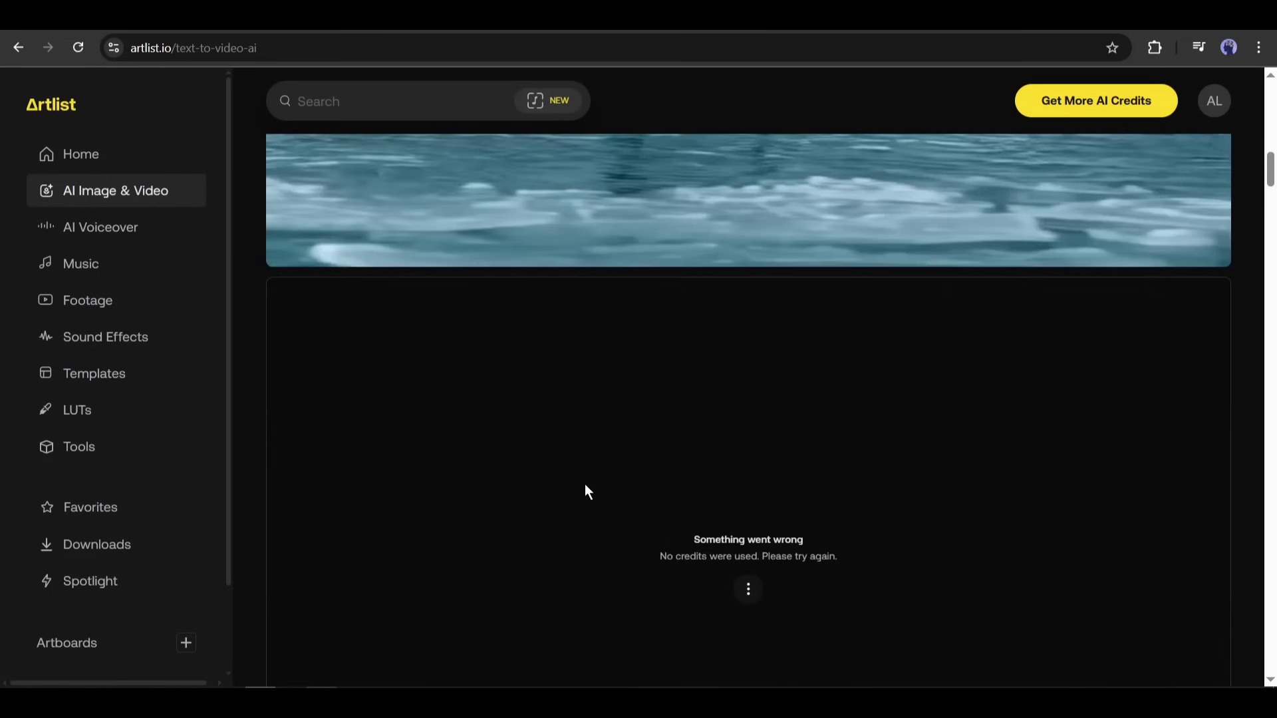
{"action": "scroll", "coordinate": [585, 486], "scroll_direction": "up", "scroll_amount": 5}
{"action": "scroll", "coordinate": [587, 486], "scroll_direction": "up", "scroll_amount": 4}
{"action": "scroll", "coordinate": [586, 486], "scroll_direction": "up", "scroll_amount": 5}
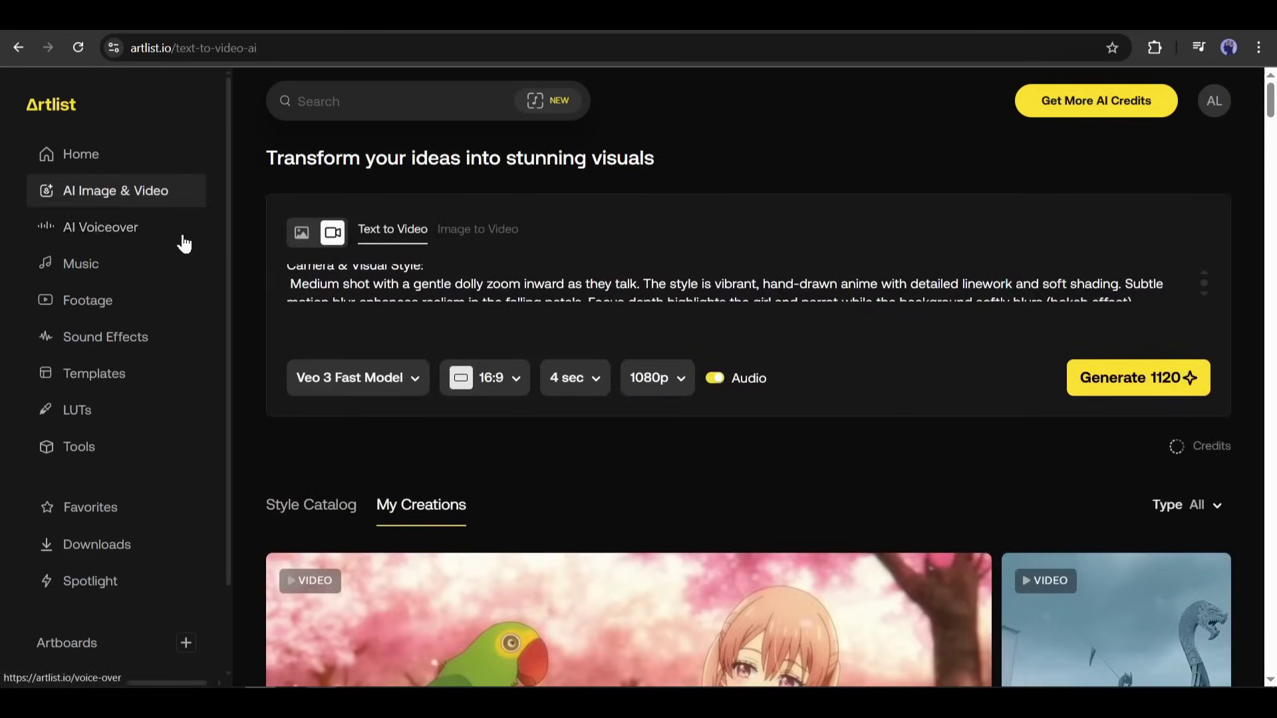
Scroll through the Home dashboard's recommended songs, trending footage and music charts
{"action": "scroll", "coordinate": [379, 474], "scroll_direction": "down", "scroll_amount": 3}
{"action": "scroll", "coordinate": [382, 466], "scroll_direction": "down", "scroll_amount": 1}
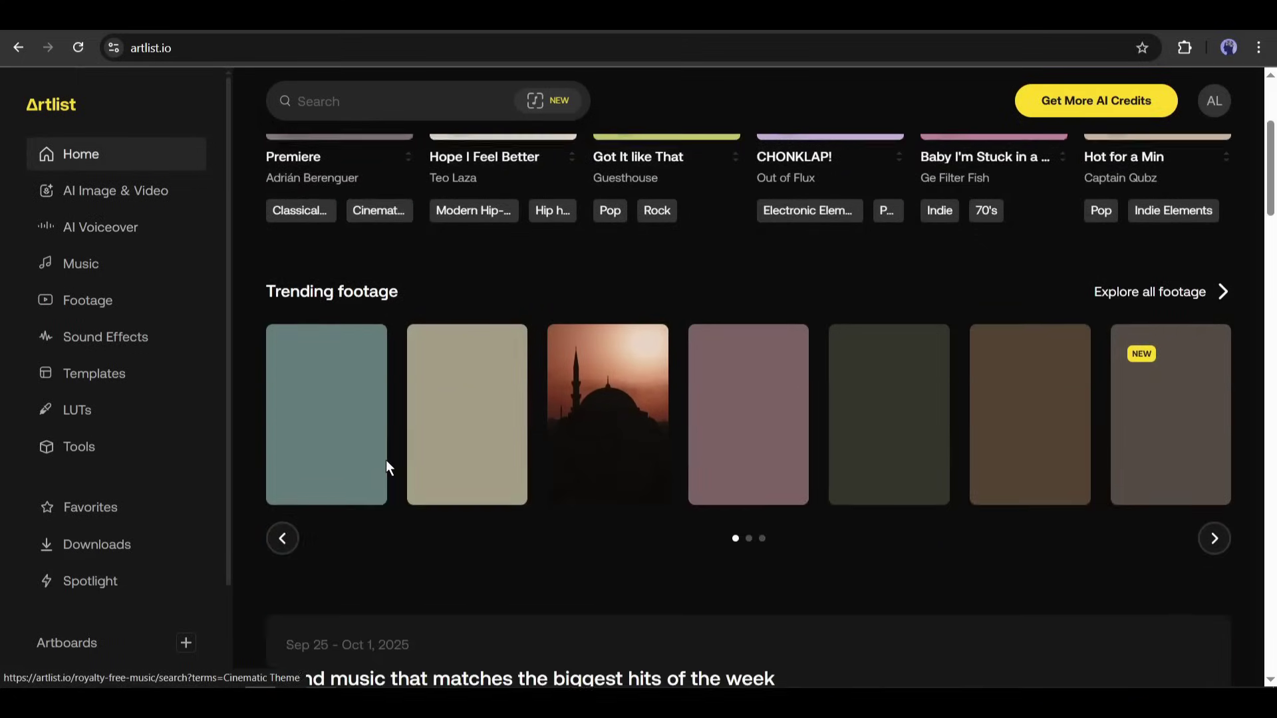
{"action": "scroll", "coordinate": [388, 464], "scroll_direction": "down", "scroll_amount": 3}
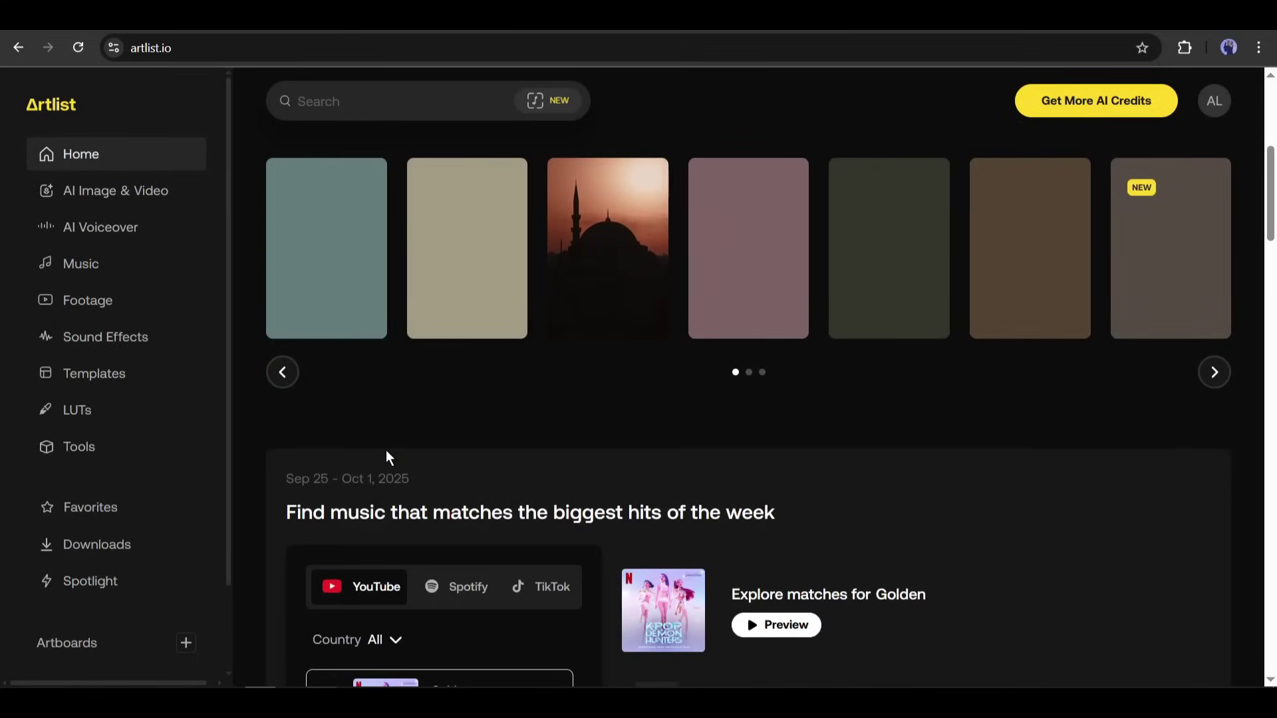
{"action": "scroll", "coordinate": [399, 444], "scroll_direction": "down", "scroll_amount": 4}
{"action": "scroll", "coordinate": [407, 443], "scroll_direction": "down", "scroll_amount": 1}
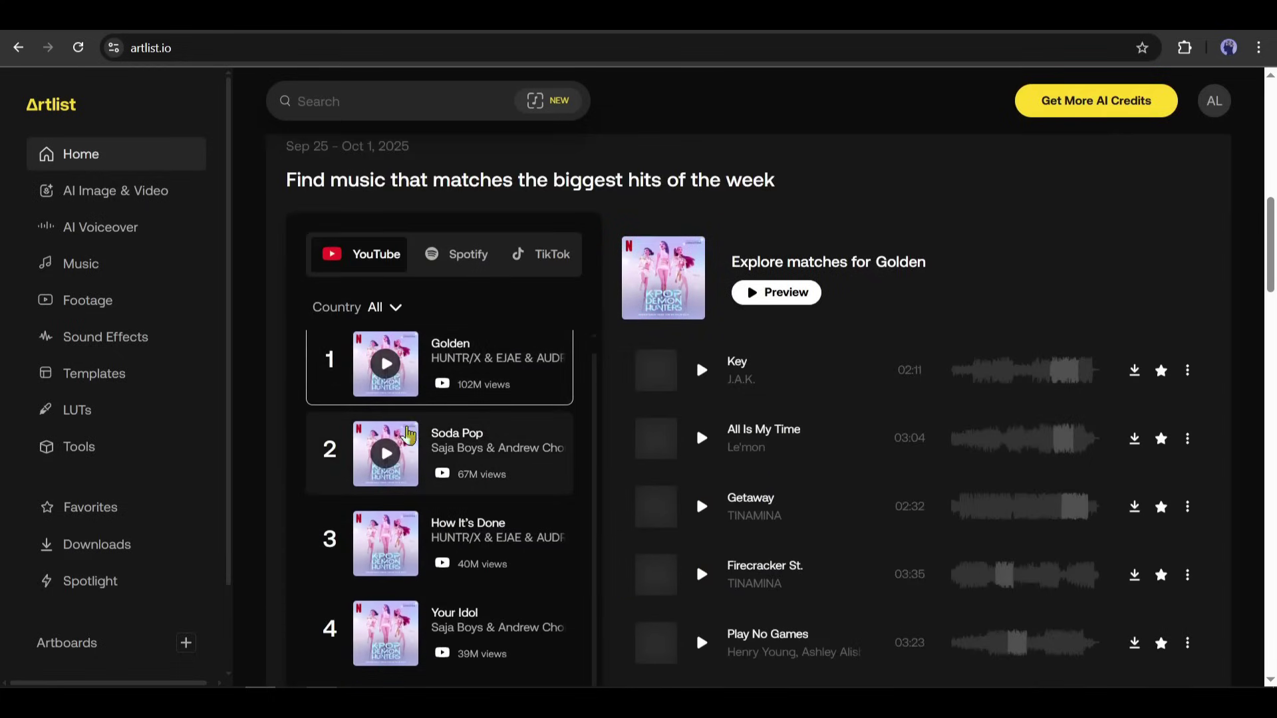
{"action": "scroll", "coordinate": [446, 386], "scroll_direction": "up", "scroll_amount": 6}
{"action": "scroll", "coordinate": [597, 378], "scroll_direction": "up", "scroll_amount": 5}
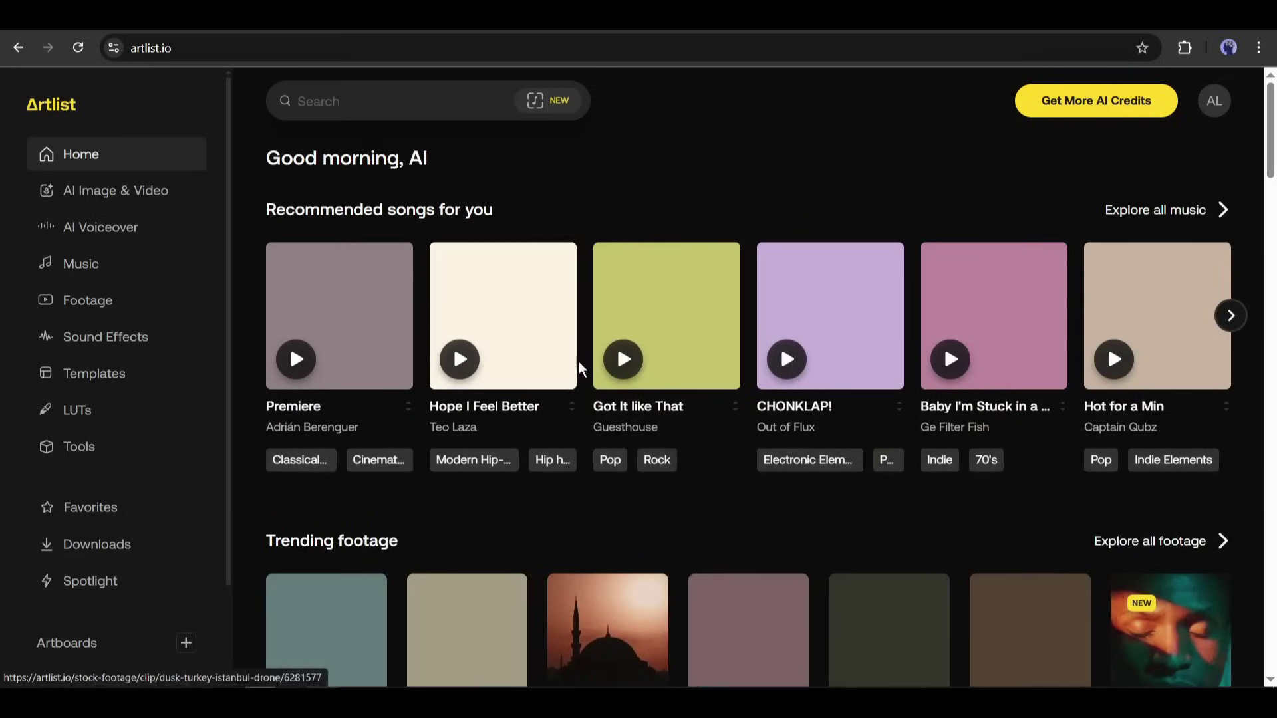